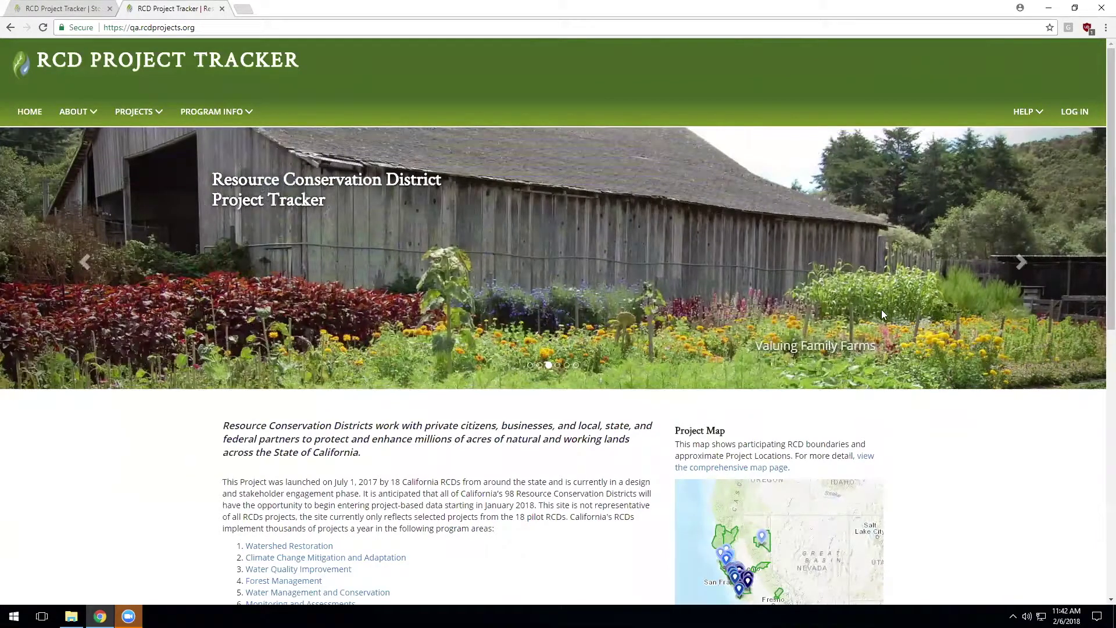
Step: Sign in with the saved credentials and list the projects needing a 2018 update
{"action": "left_click", "coordinate": [1078, 116]}
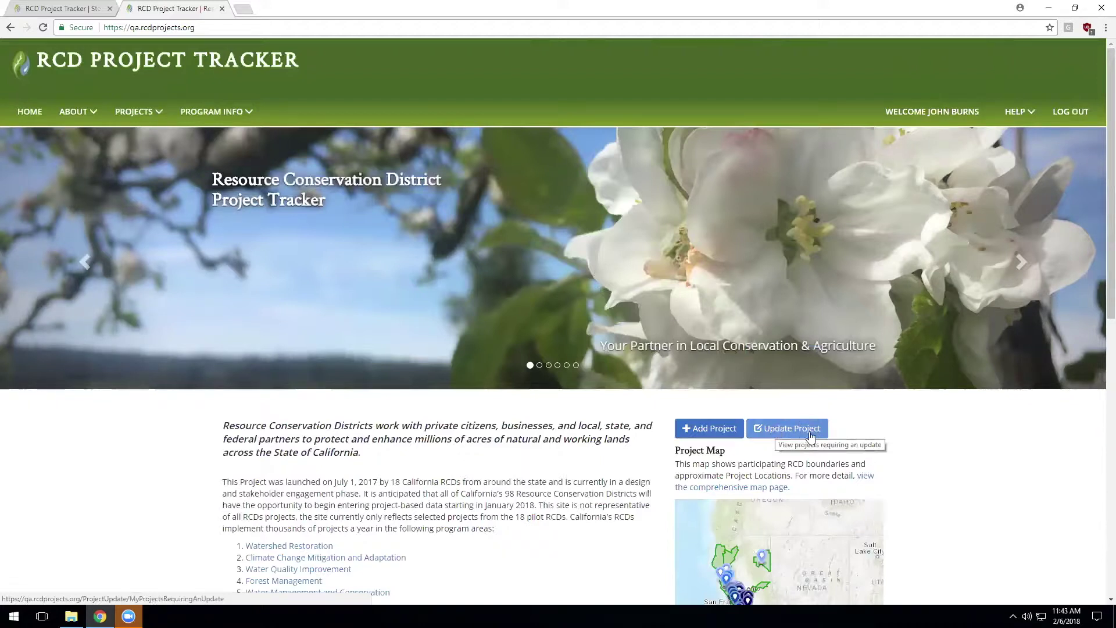
{"action": "left_click", "coordinate": [1018, 111]}
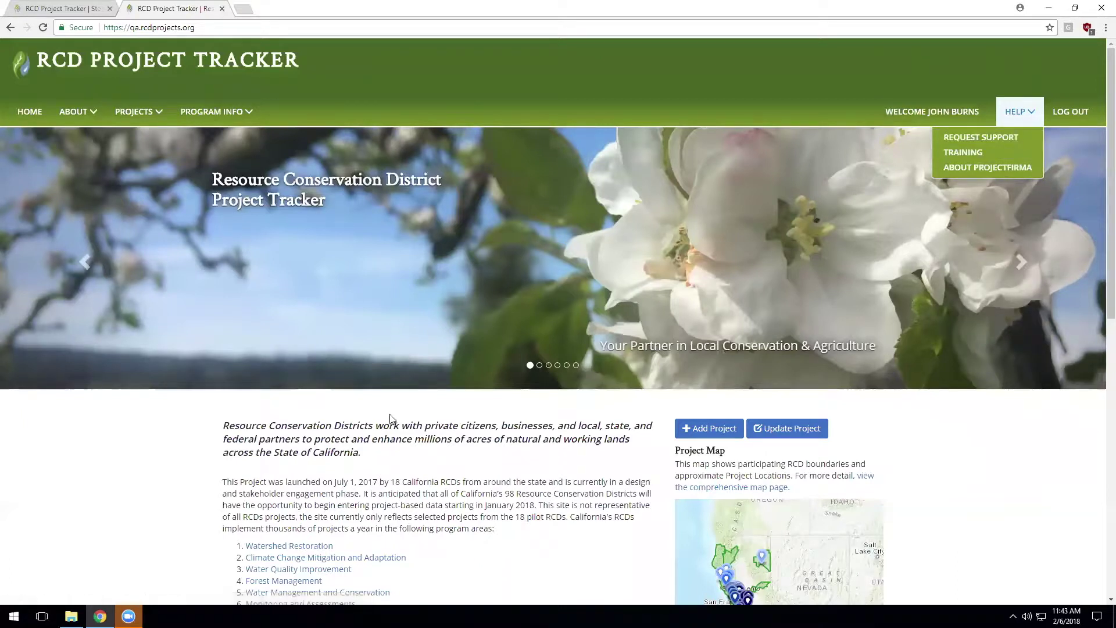
{"action": "left_click", "coordinate": [797, 430]}
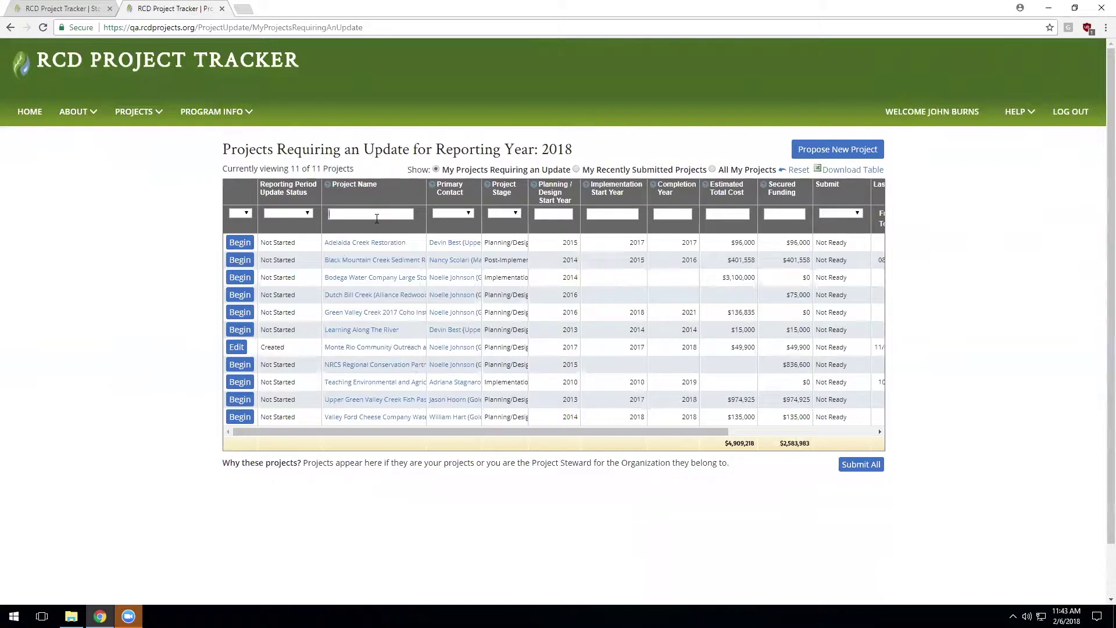
Step: Filter the project list by name and begin the Upper Green Valley Creek Fish Passage update
{"action": "type", "text": "per"}
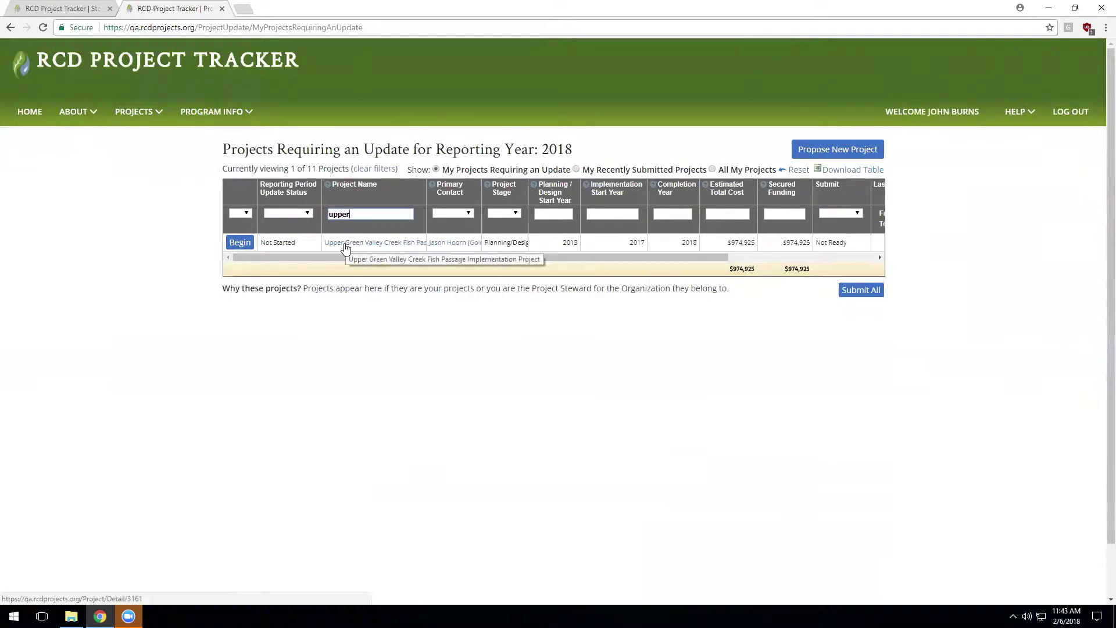
{"action": "left_click", "coordinate": [237, 243]}
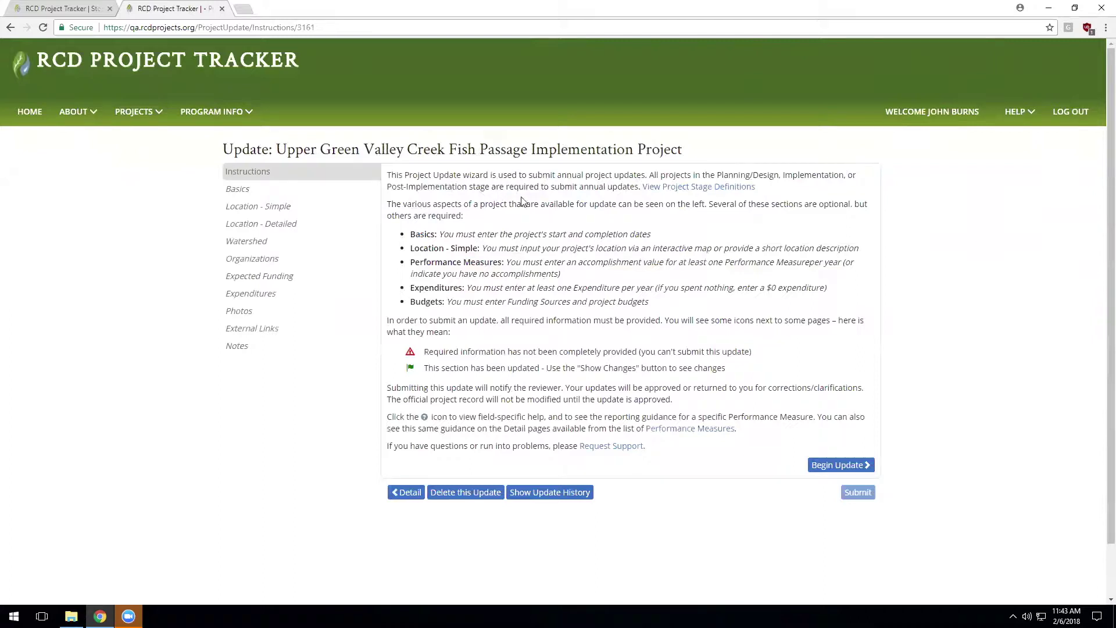
Step: Start the update wizard and review the Basics page: Planning/Design stage, $974,925 estimated cost
{"action": "left_click", "coordinate": [842, 466]}
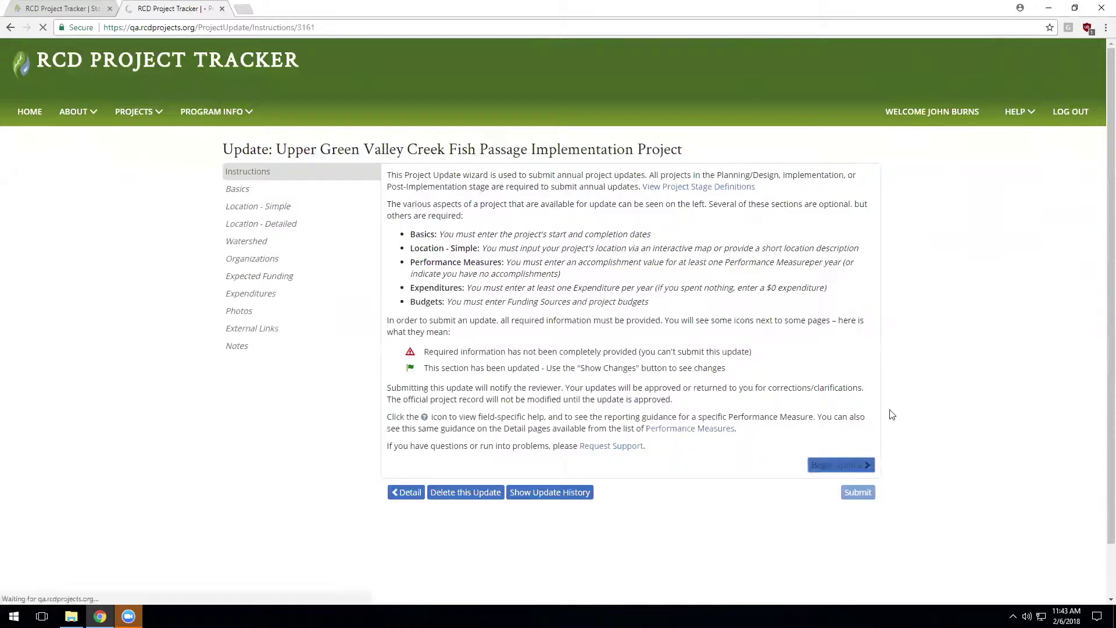
{"action": "scroll", "coordinate": [950, 367], "scroll_direction": "down", "scroll_amount": 1}
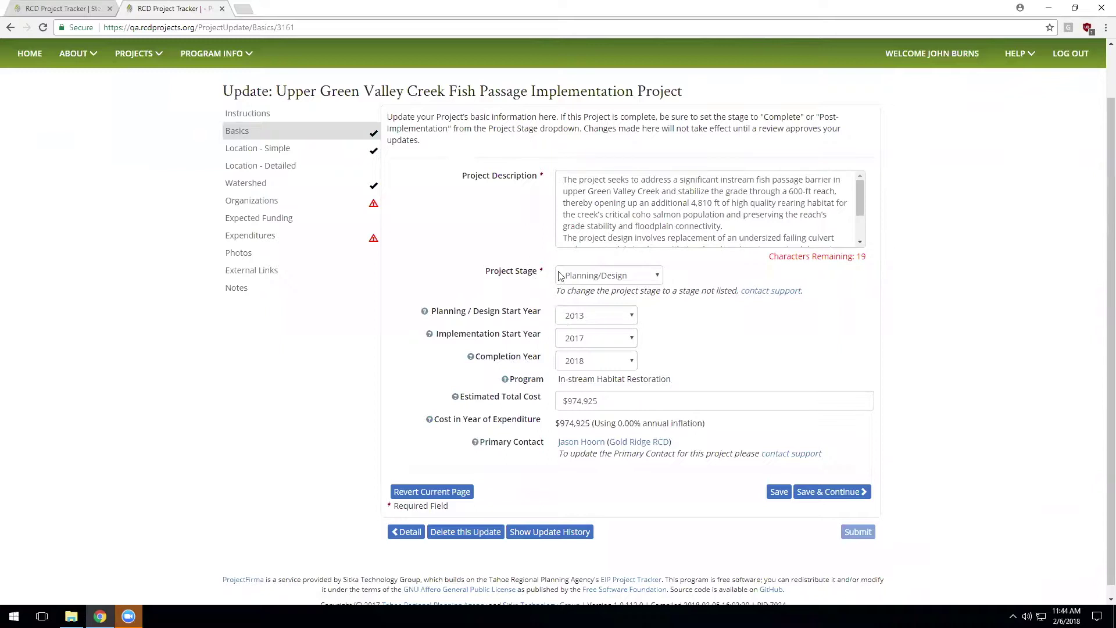
Step: Change the project stage to Completed and the estimated total cost to 1100000, then save Basics
{"action": "left_click", "coordinate": [627, 281]}
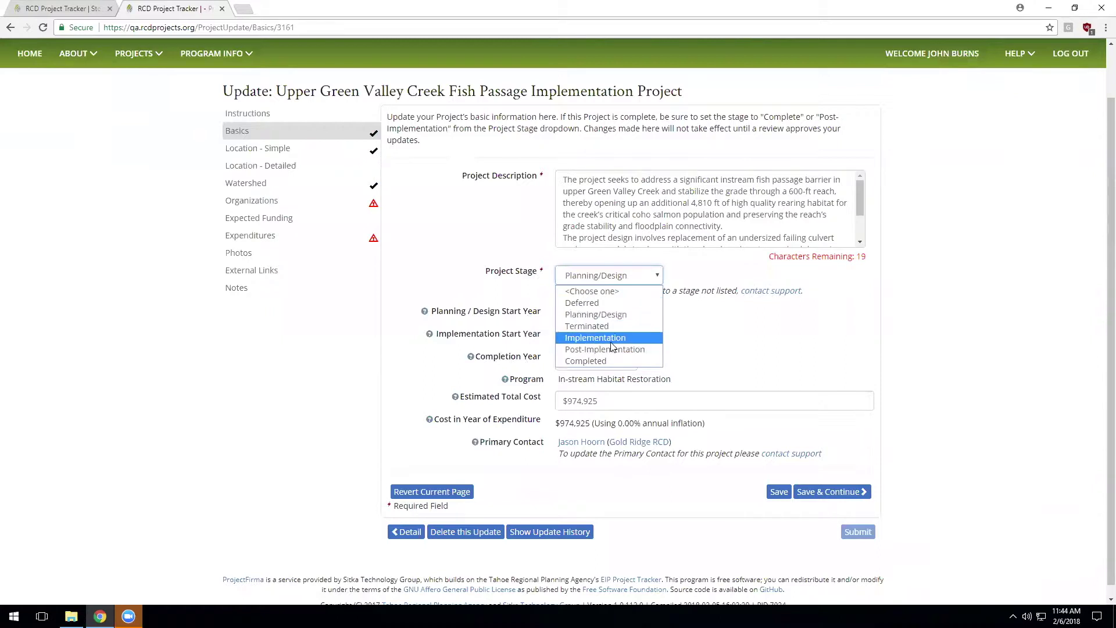
{"action": "left_click", "coordinate": [581, 362]}
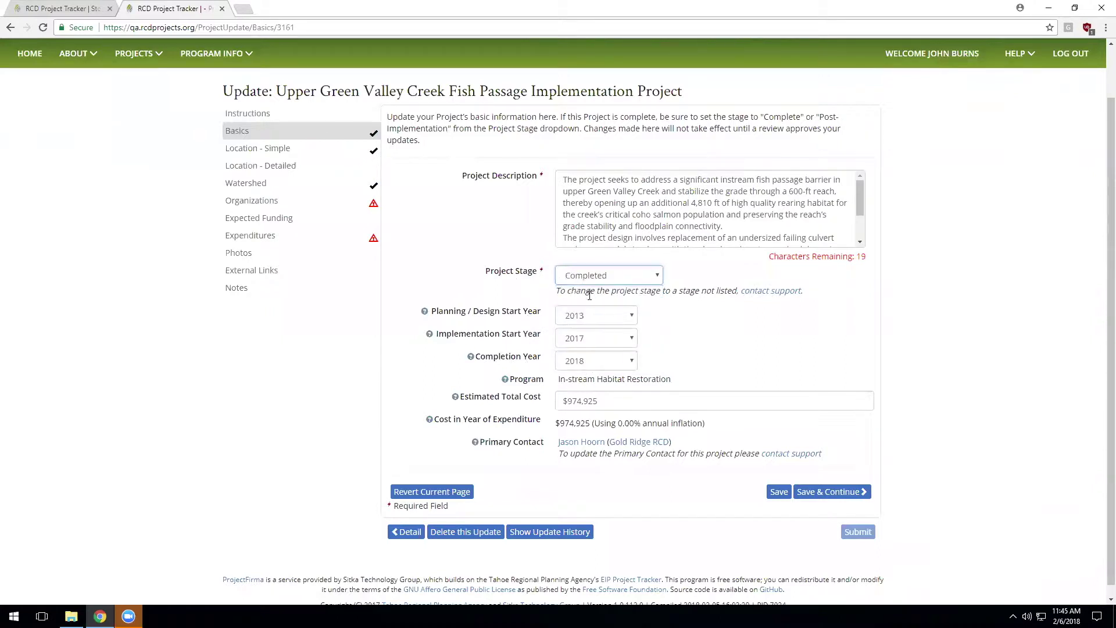
{"action": "left_click", "coordinate": [615, 401]}
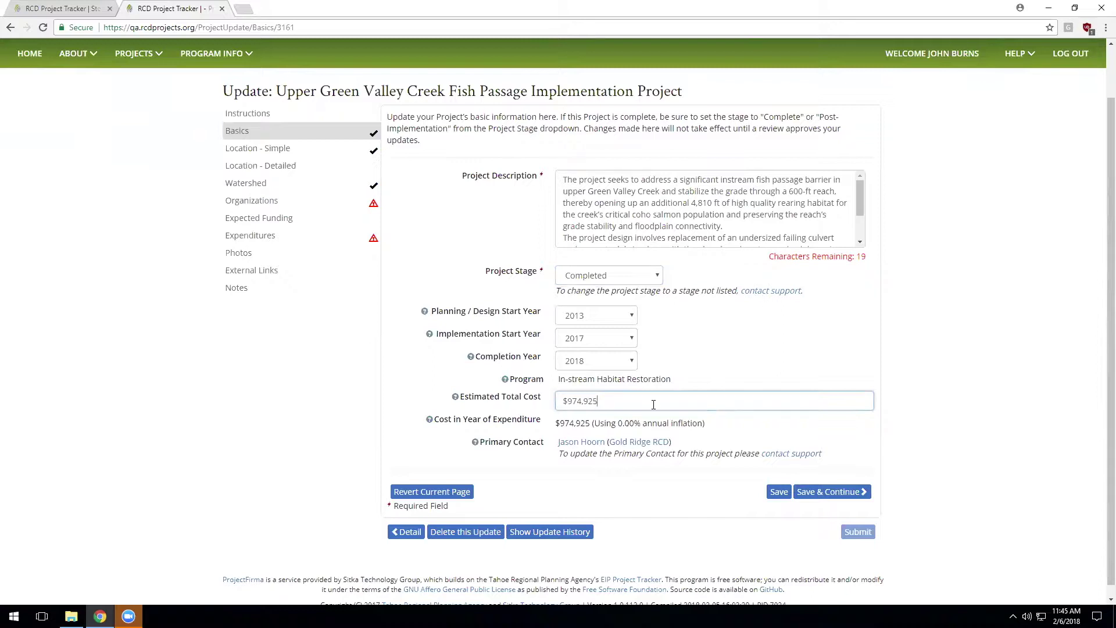
{"action": "key", "text": "ctrl+a"}
{"action": "type", "text": "1100000"}
{"action": "left_click", "coordinate": [836, 492]}
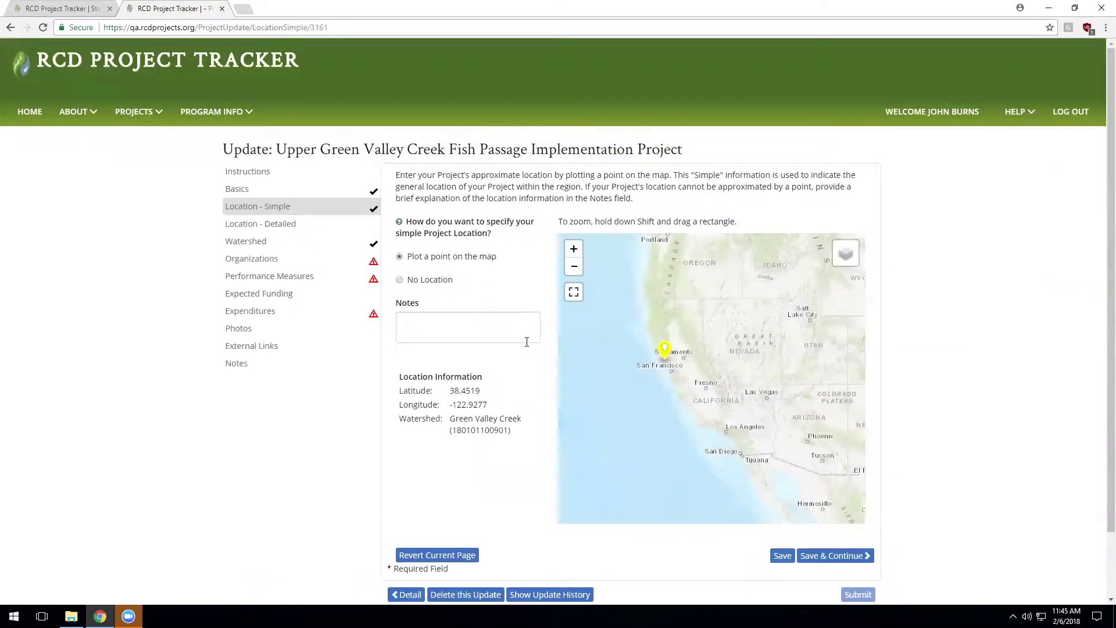
Step: Save the Location - Simple, Location - Detailed and Watershed steps without changes
{"action": "left_click", "coordinate": [833, 556]}
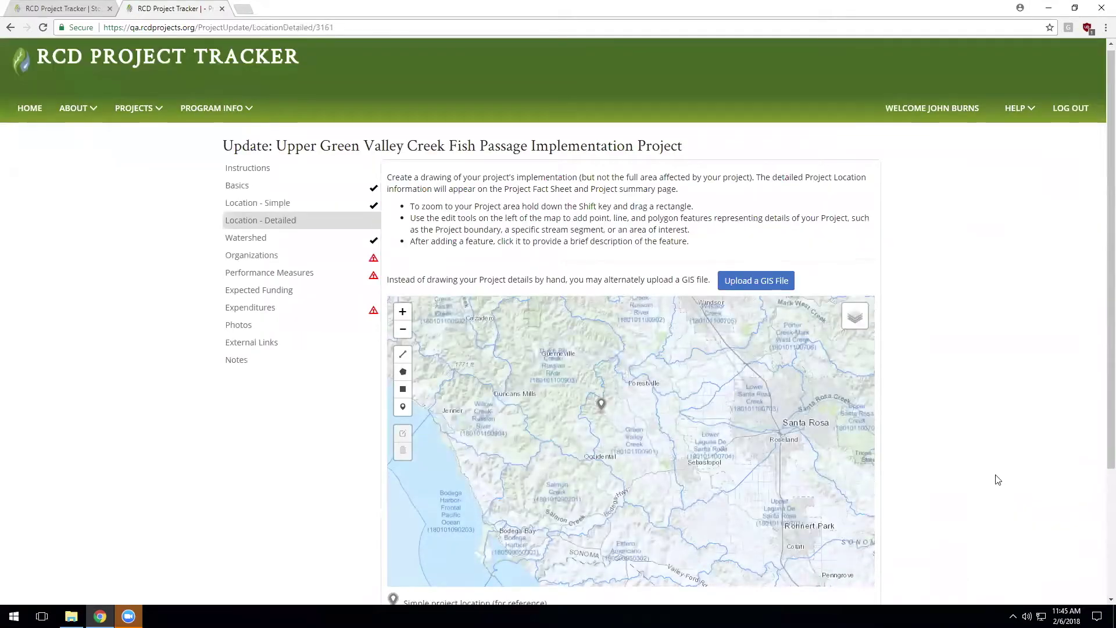
{"action": "scroll", "coordinate": [893, 518], "scroll_direction": "down", "scroll_amount": 2}
{"action": "left_click", "coordinate": [834, 538]}
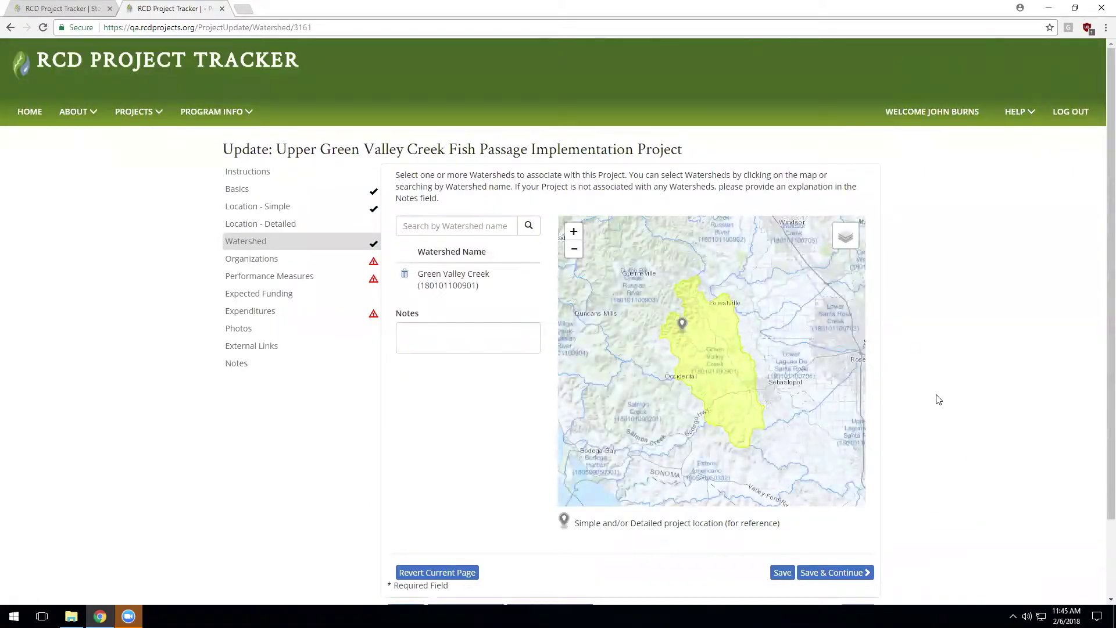
{"action": "left_click", "coordinate": [834, 572]}
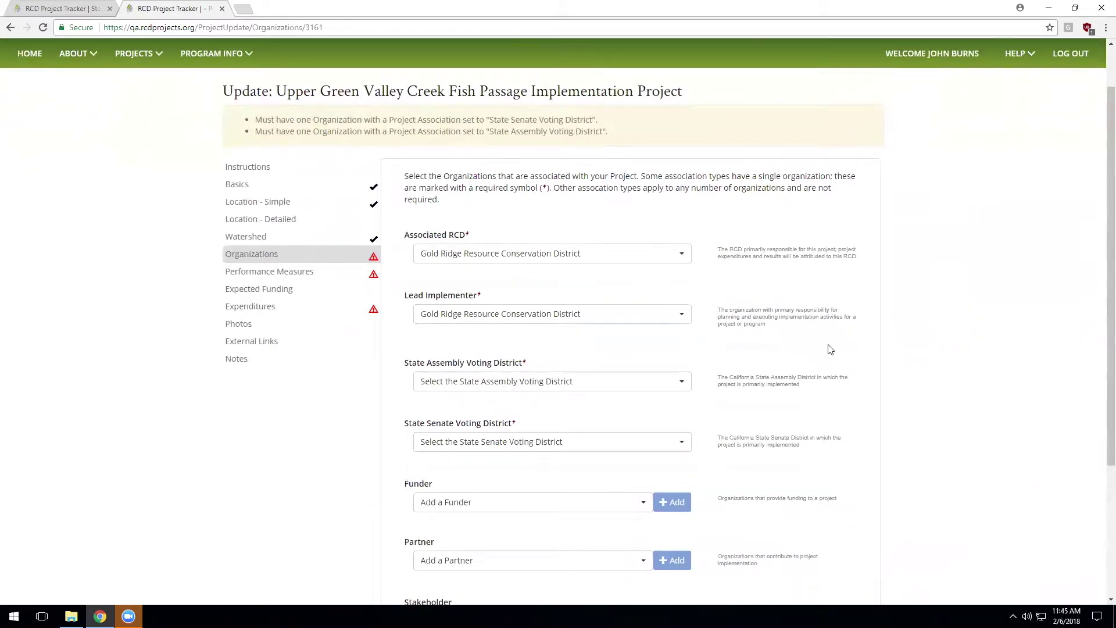
Step: Set State Assembly District 06 and State Senate District 09 for the project
{"action": "scroll", "coordinate": [830, 349], "scroll_direction": "down", "scroll_amount": 1}
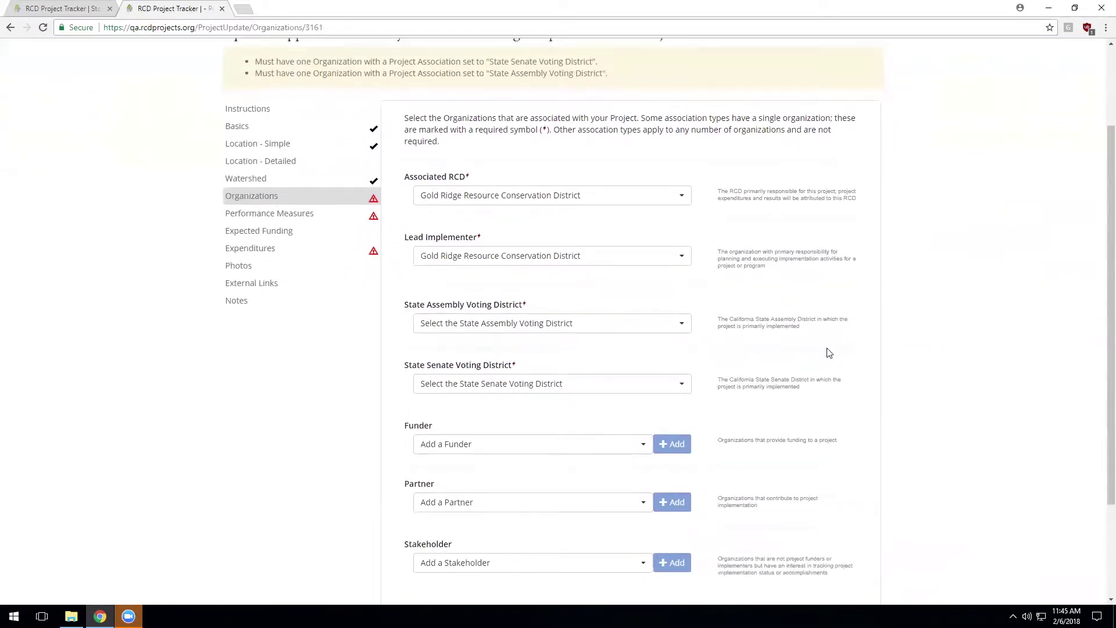
{"action": "left_click", "coordinate": [653, 329]}
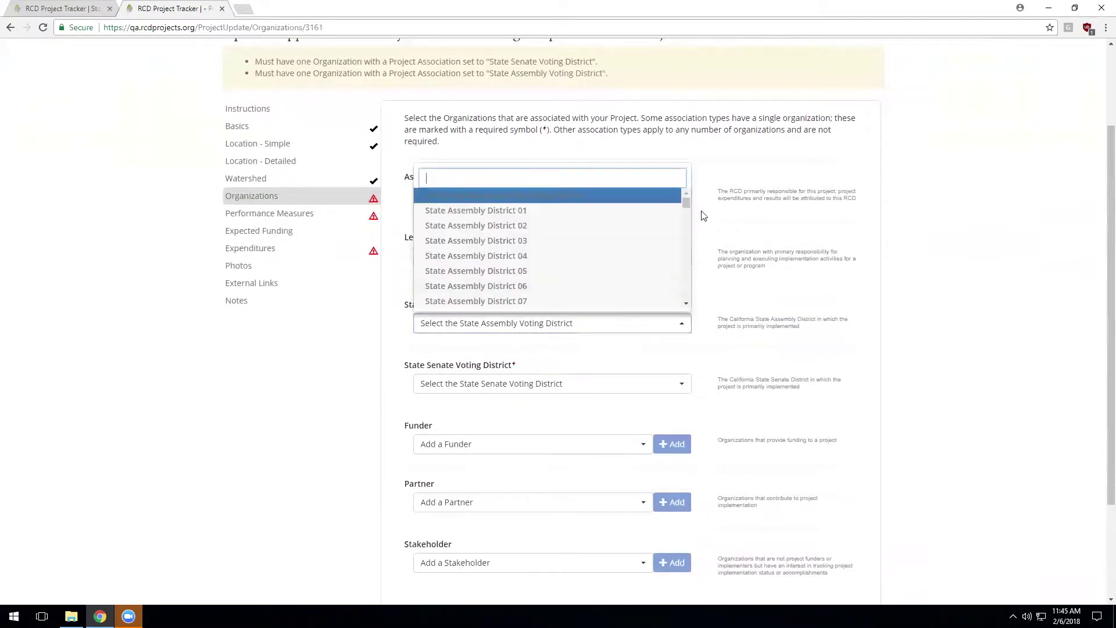
{"action": "left_click_drag", "start_coordinate": [686, 203], "coordinate": [685, 207]}
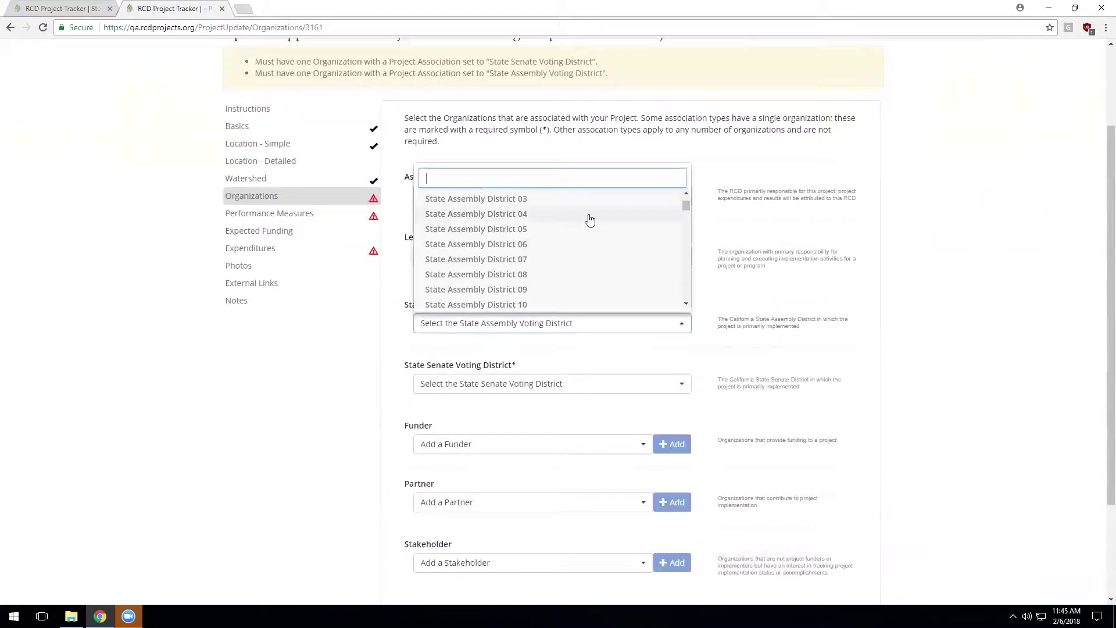
{"action": "left_click", "coordinate": [536, 248]}
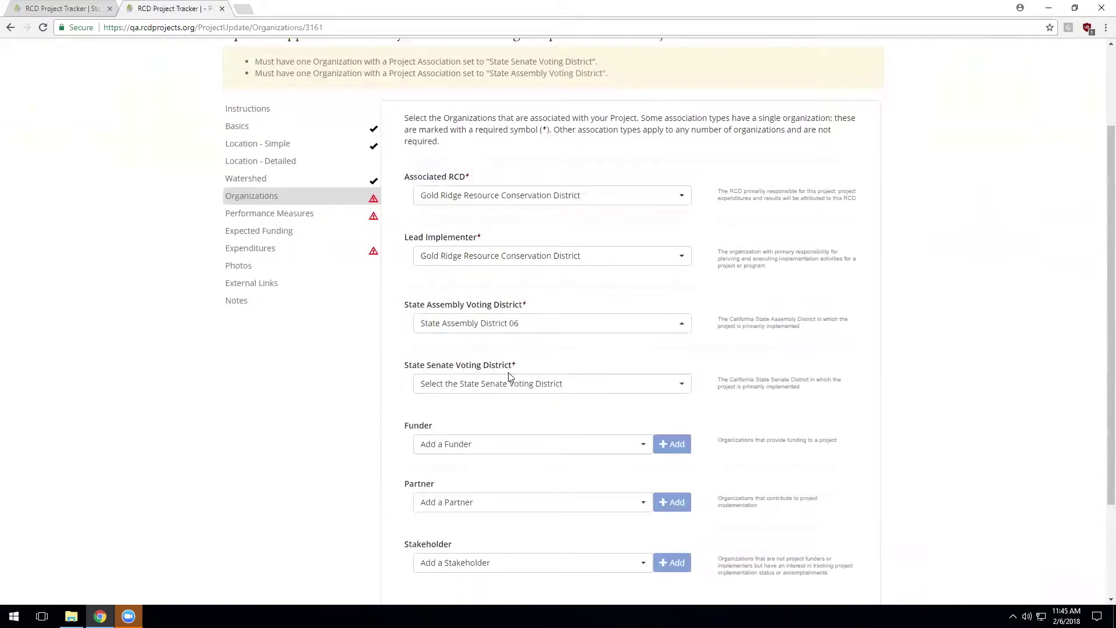
{"action": "left_click", "coordinate": [504, 386]}
{"action": "scroll", "coordinate": [540, 329], "scroll_direction": "down", "scroll_amount": 1}
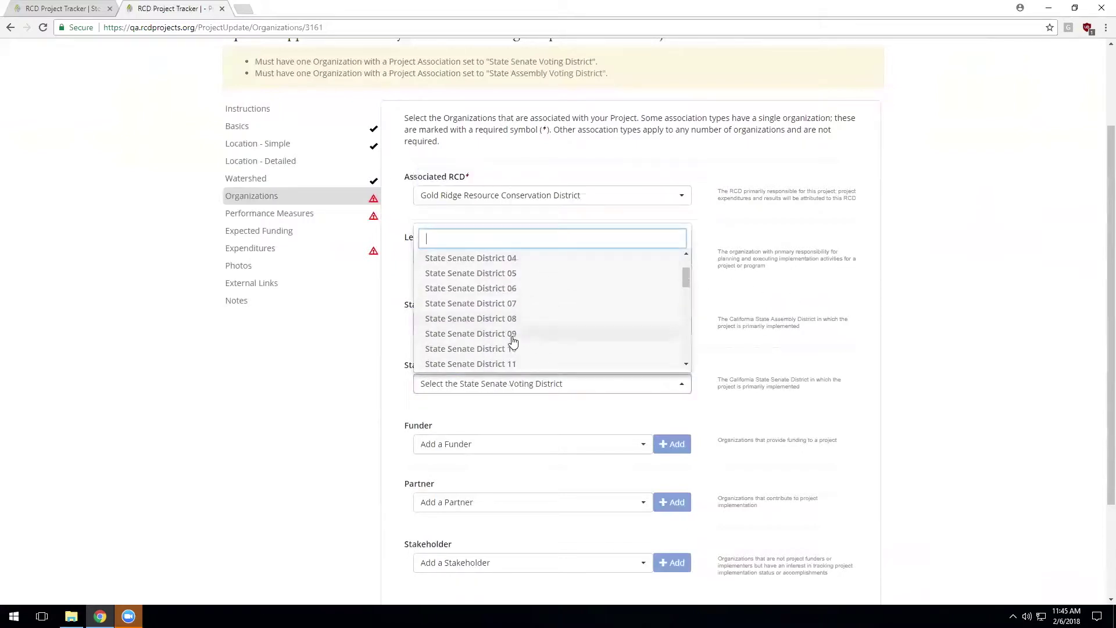
{"action": "left_click", "coordinate": [538, 332]}
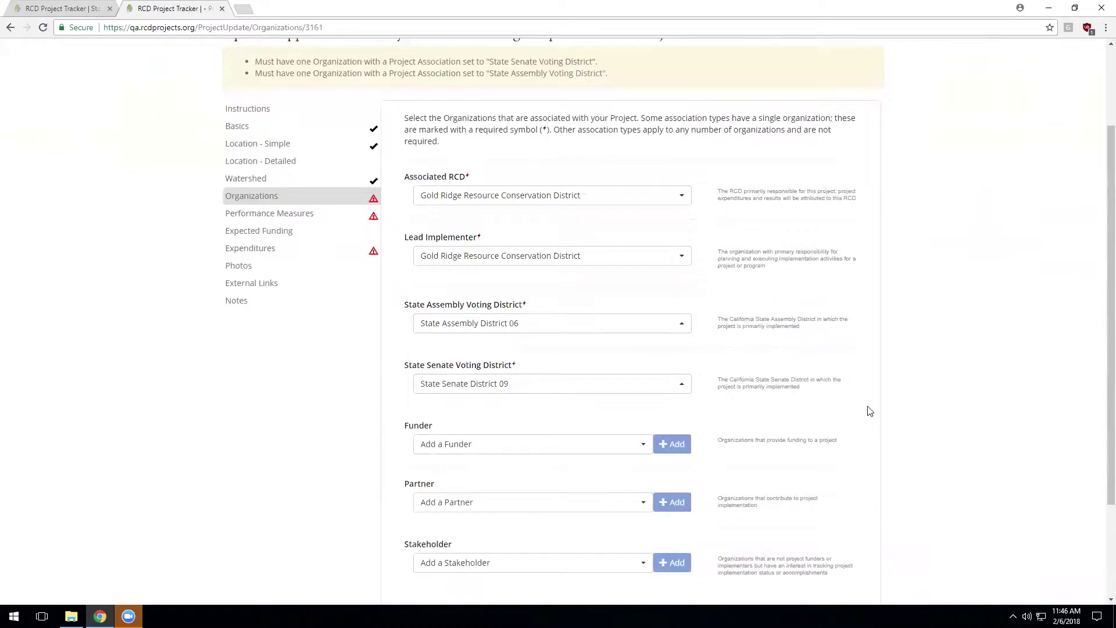
Step: Add American Rivers as a funder organization and save the Organizations step
{"action": "scroll", "coordinate": [867, 400], "scroll_direction": "down", "scroll_amount": 1}
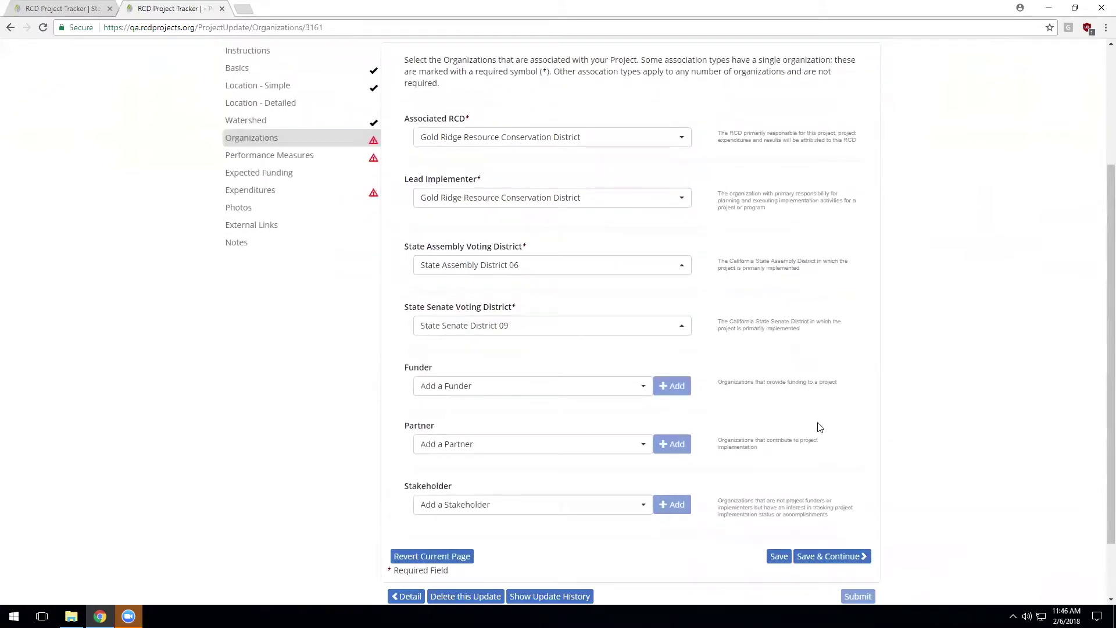
{"action": "left_click", "coordinate": [613, 391]}
{"action": "left_click", "coordinate": [518, 303]}
{"action": "left_click", "coordinate": [673, 386]}
{"action": "scroll", "coordinate": [861, 393], "scroll_direction": "down", "scroll_amount": 2}
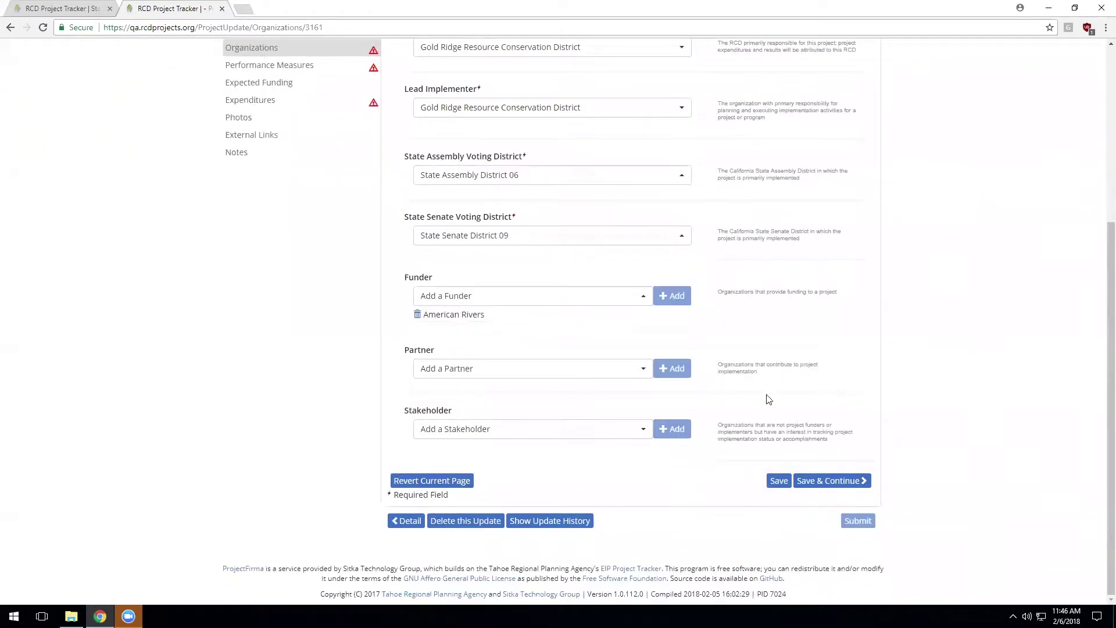
{"action": "left_click", "coordinate": [831, 479]}
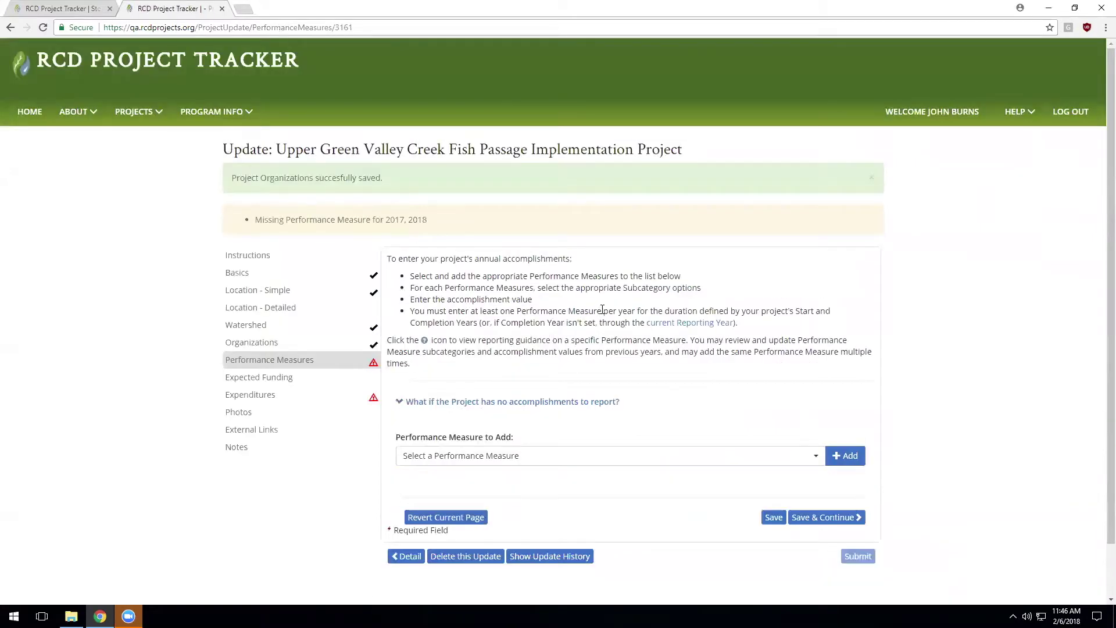
Step: Search 'resto' and add the Habitat Restoration/Creation performance measure
{"action": "scroll", "coordinate": [598, 312], "scroll_direction": "down", "scroll_amount": 1}
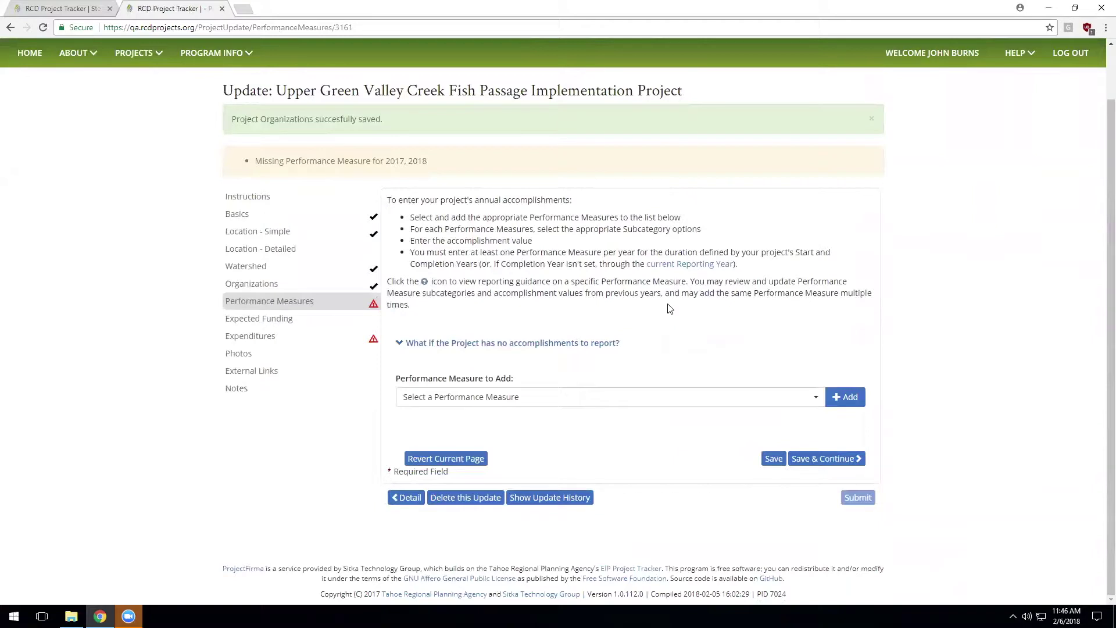
{"action": "left_click", "coordinate": [529, 396]}
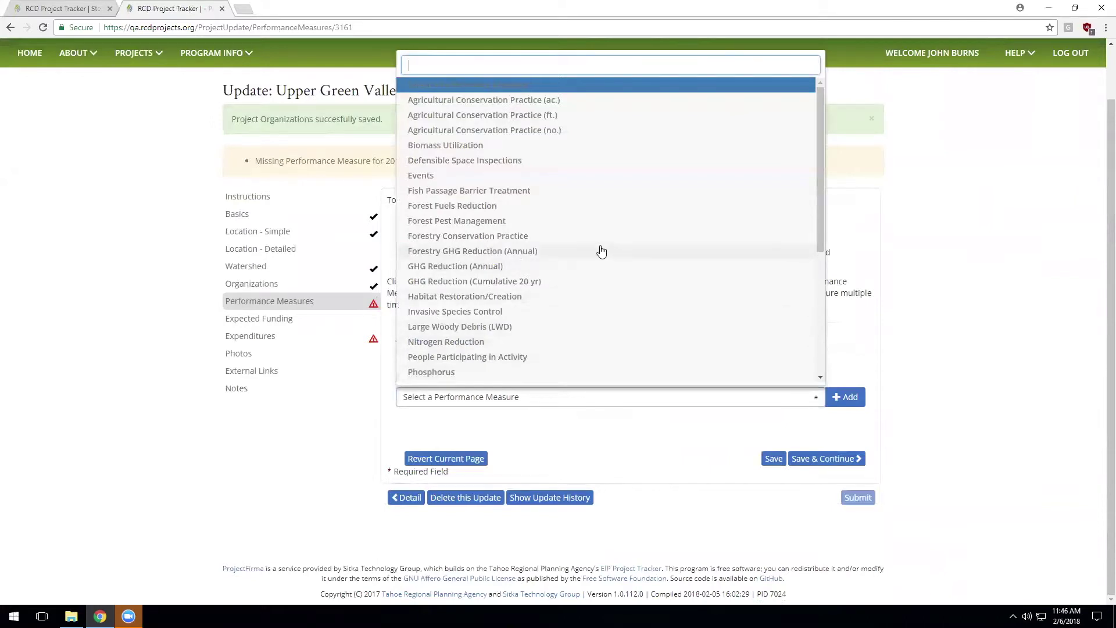
{"action": "type", "text": "resto"}
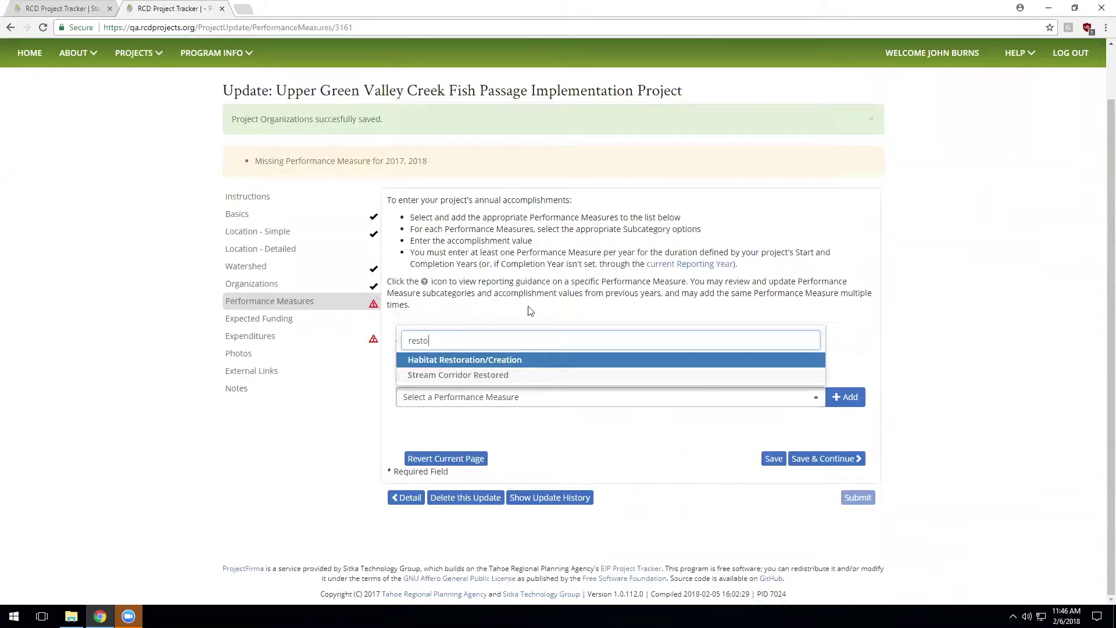
{"action": "left_click", "coordinate": [534, 359]}
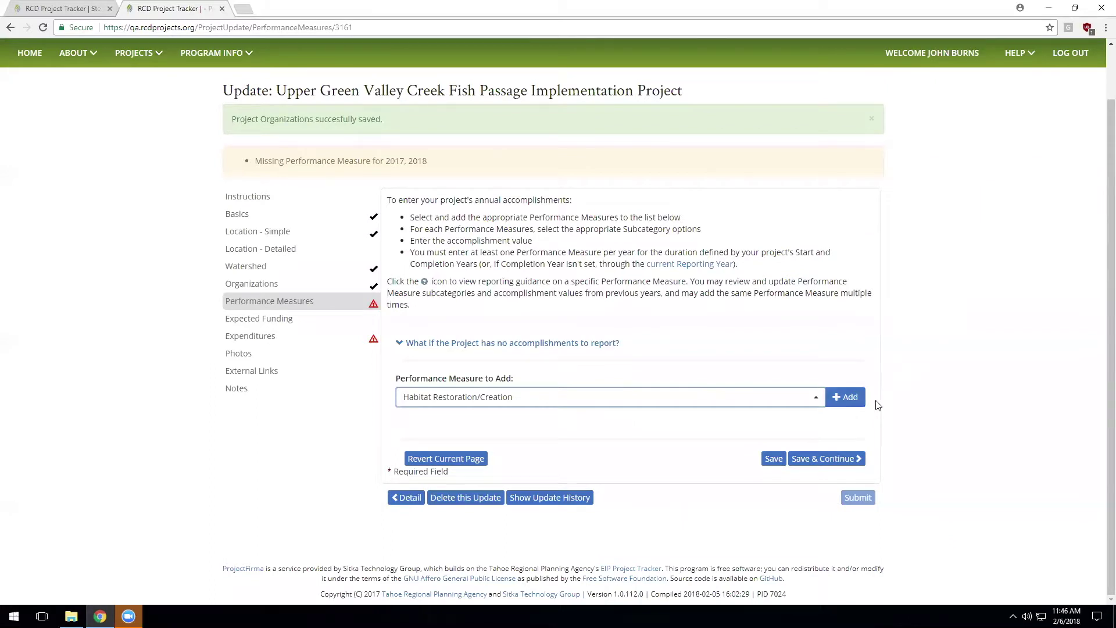
{"action": "left_click", "coordinate": [847, 397]}
Step: Fill the first reported value: 2018, Enhanced, Riparian, 20 acres
{"action": "scroll", "coordinate": [994, 369], "scroll_direction": "down", "scroll_amount": 1}
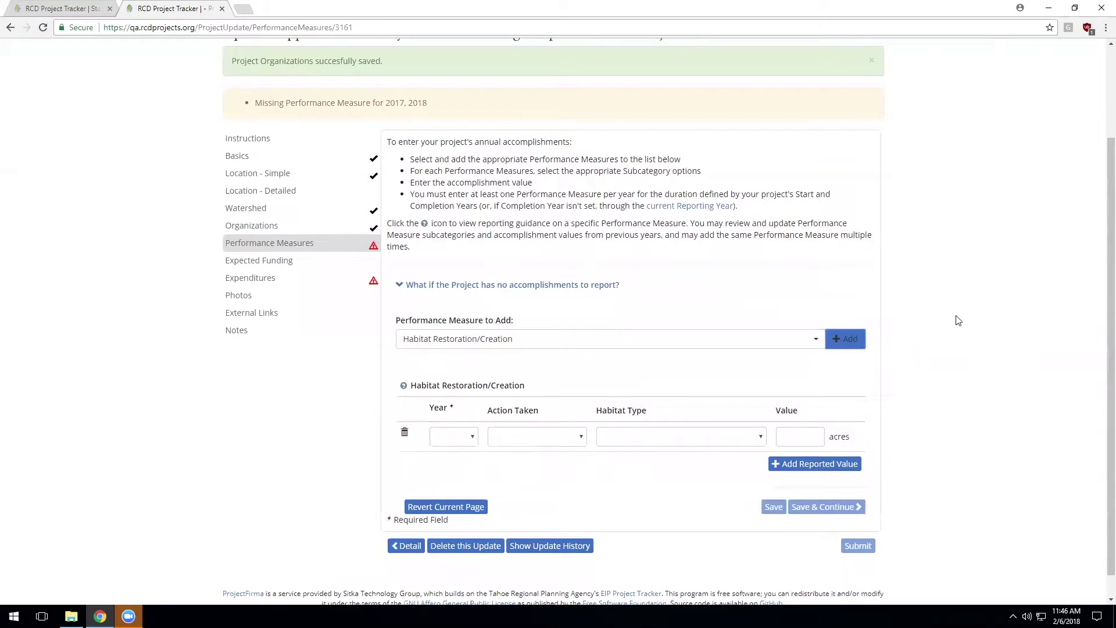
{"action": "scroll", "coordinate": [952, 233], "scroll_direction": "up", "scroll_amount": 2}
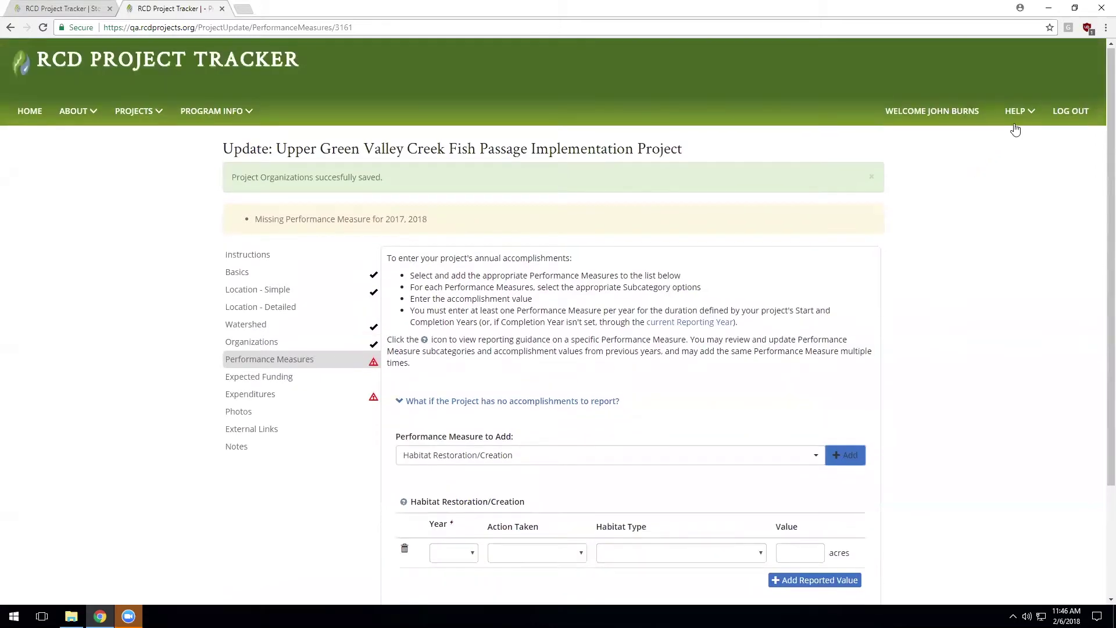
{"action": "left_click", "coordinate": [1018, 110]}
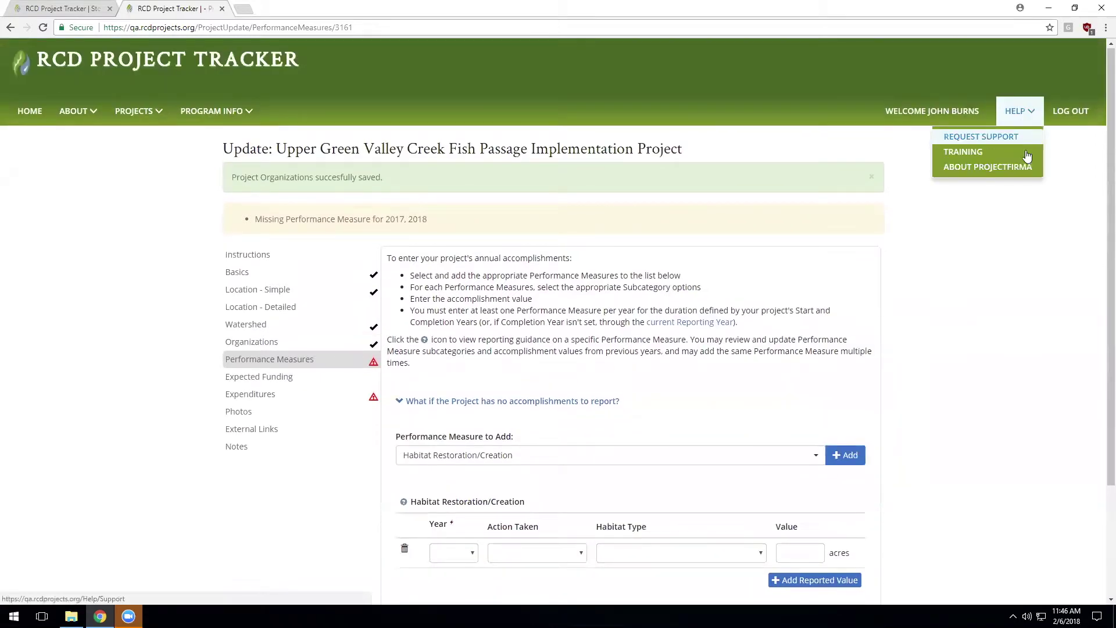
{"action": "scroll", "coordinate": [1100, 341], "scroll_direction": "down", "scroll_amount": 2}
{"action": "scroll", "coordinate": [1101, 342], "scroll_direction": "down", "scroll_amount": 2}
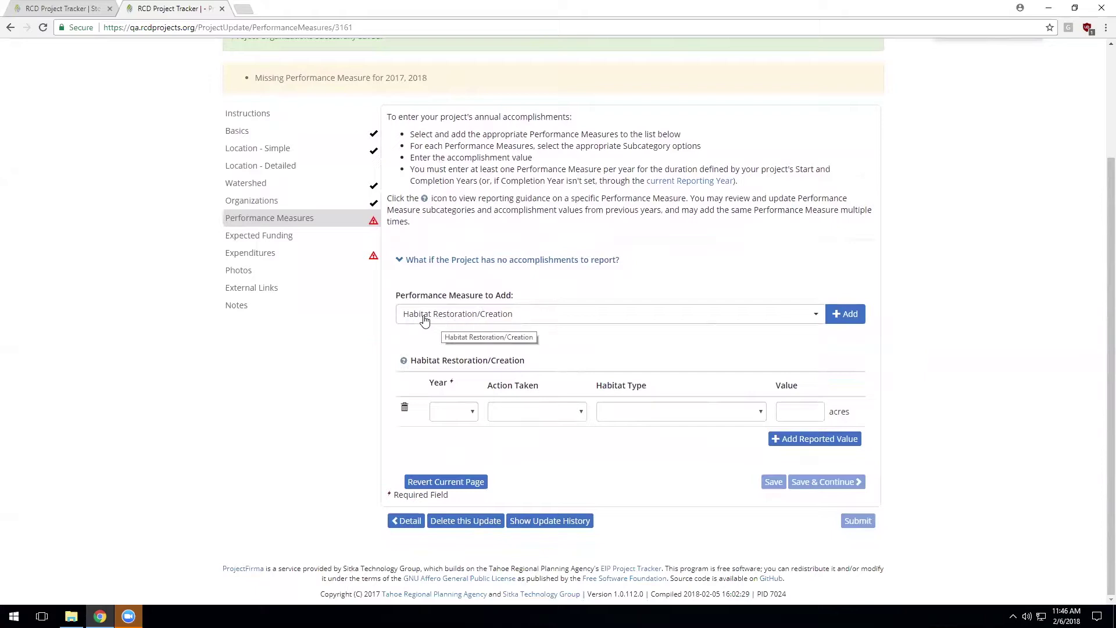
{"action": "left_click", "coordinate": [453, 415]}
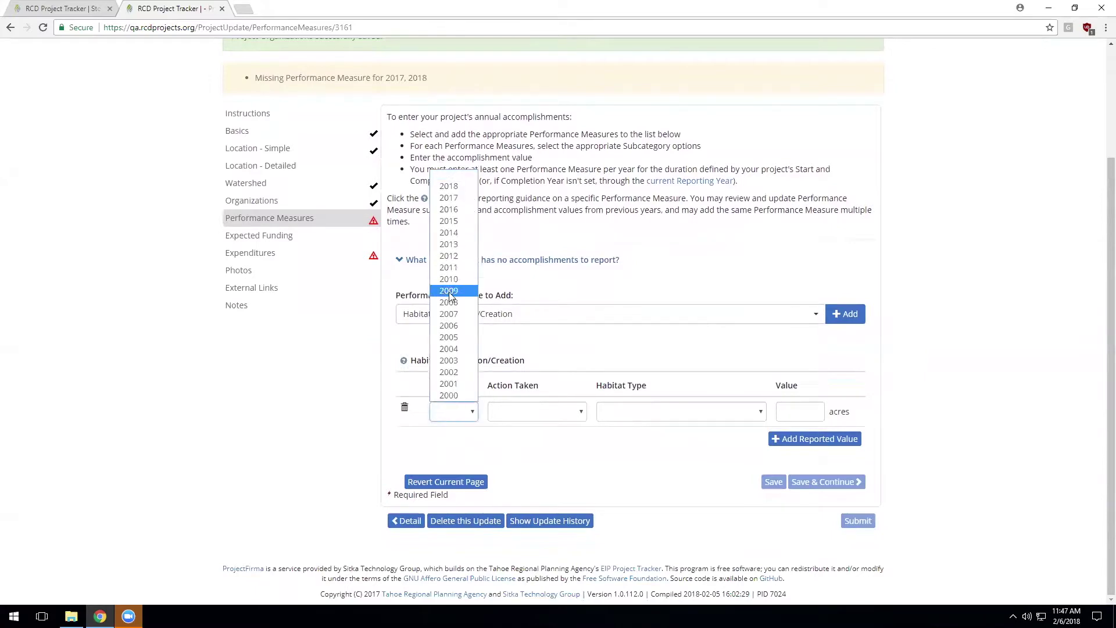
{"action": "left_click", "coordinate": [449, 186]}
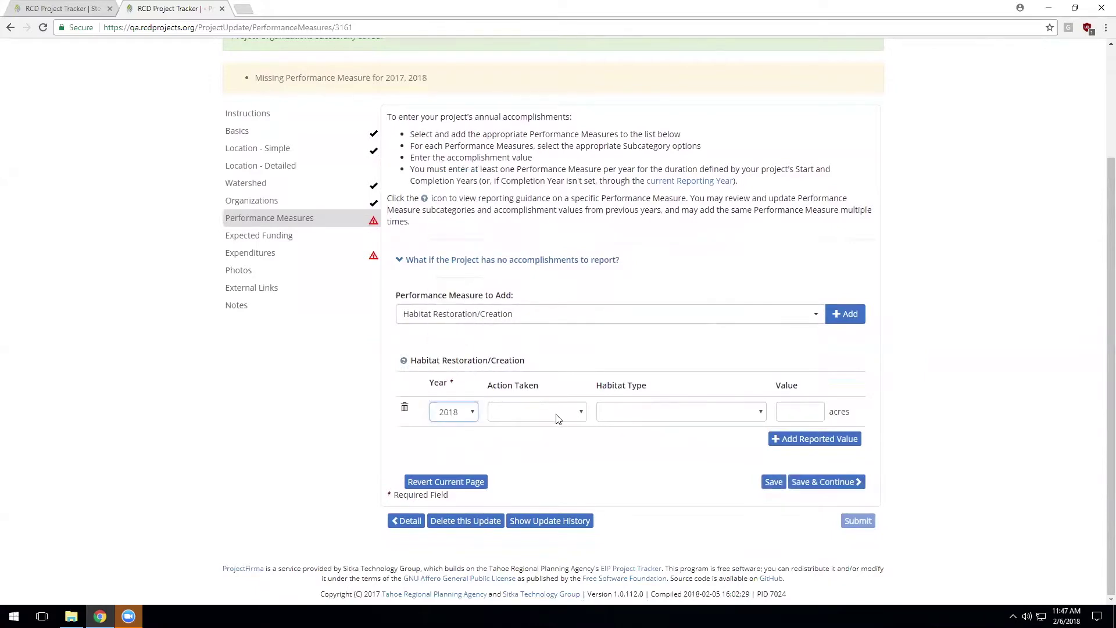
{"action": "left_click", "coordinate": [549, 414]}
{"action": "left_click", "coordinate": [542, 438]}
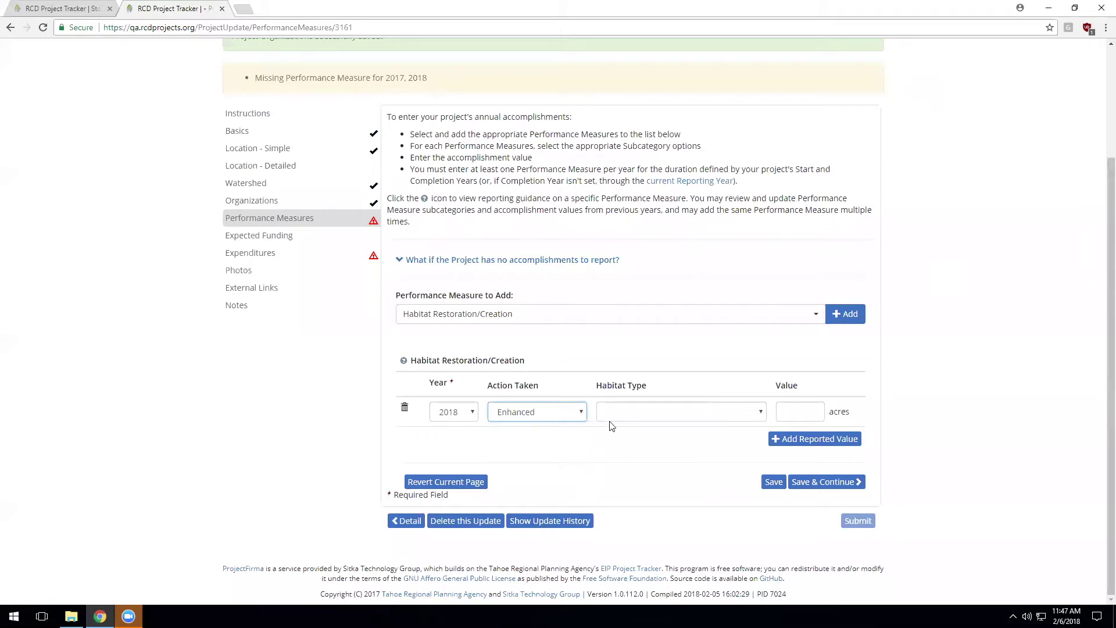
{"action": "left_click", "coordinate": [612, 415]}
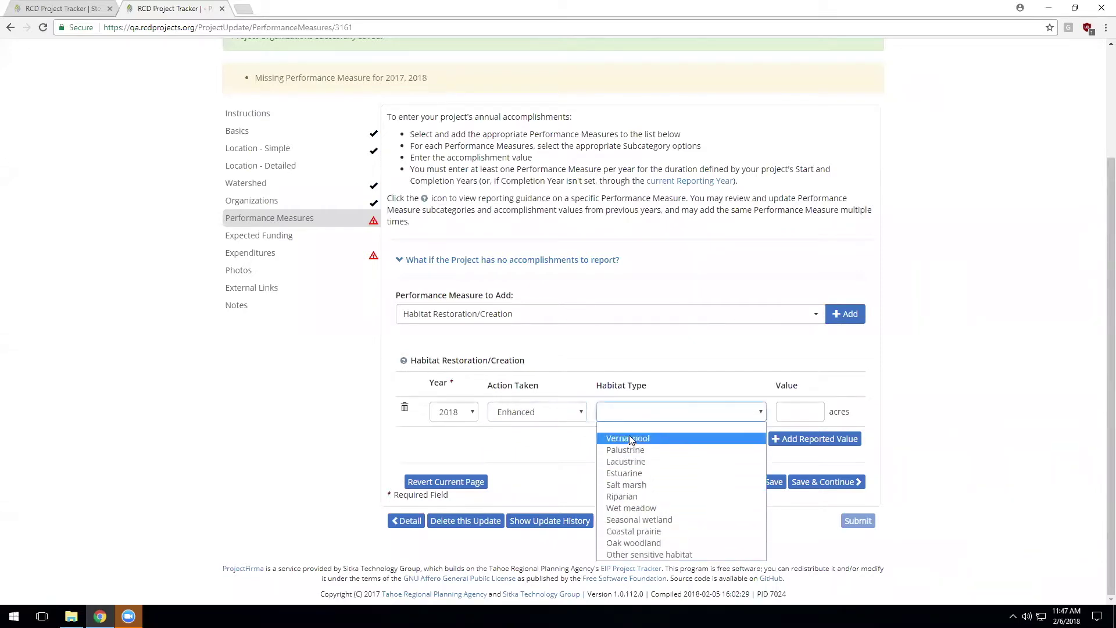
{"action": "left_click", "coordinate": [643, 507]}
{"action": "left_click_drag", "start_coordinate": [632, 385], "coordinate": [638, 385]}
{"action": "left_click", "coordinate": [639, 414]}
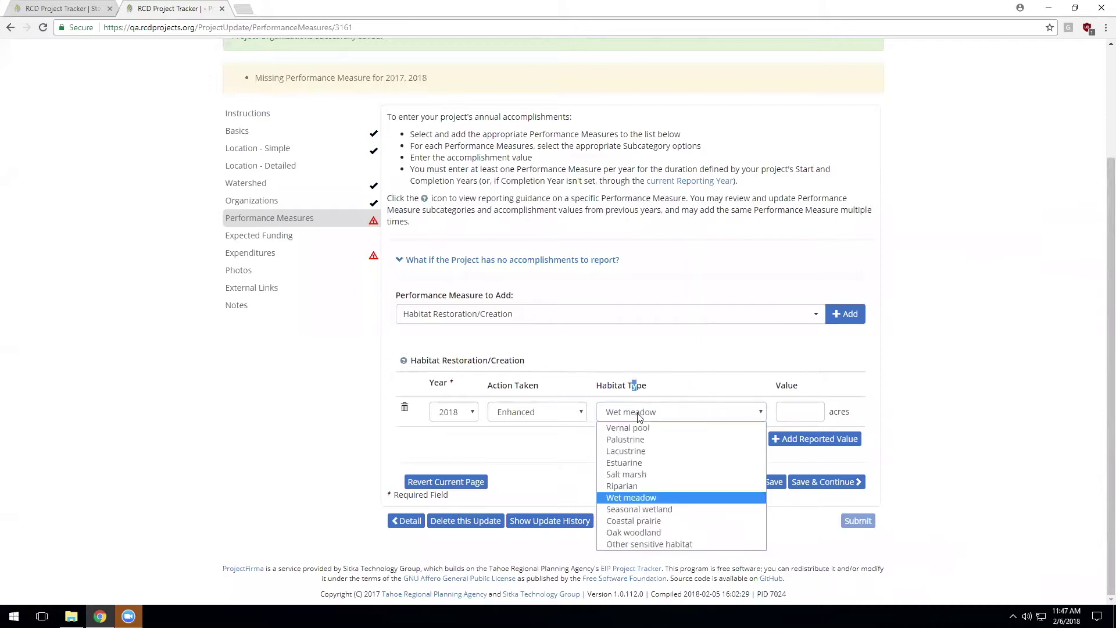
{"action": "left_click", "coordinate": [634, 485]}
{"action": "left_click", "coordinate": [801, 415]}
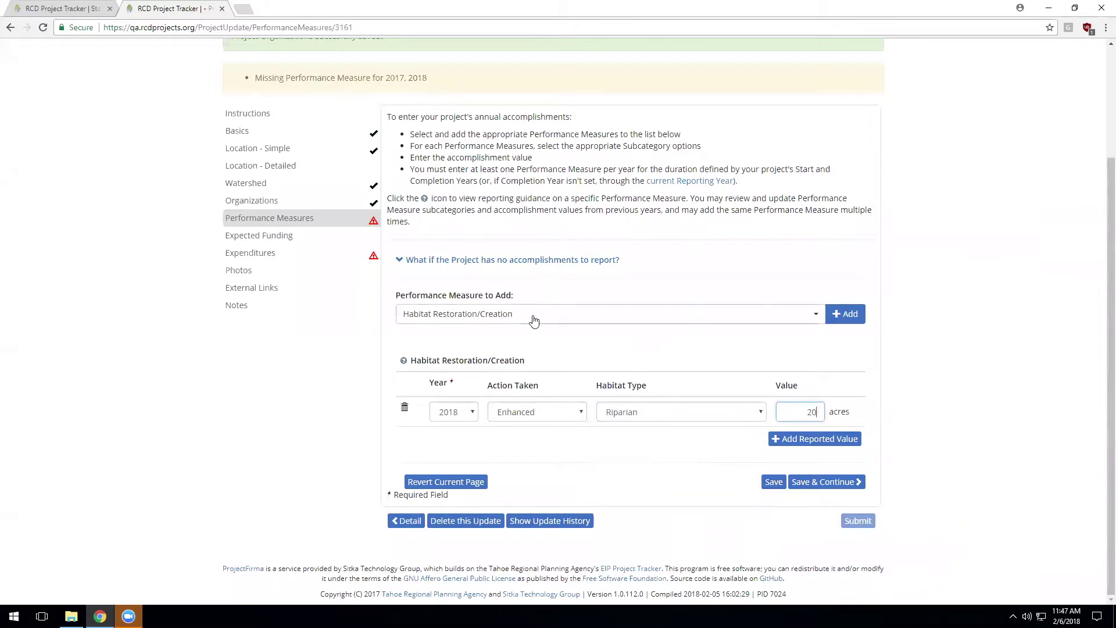
Step: Add a second row for 2017, Restored, Riparian, 5 acres, and save the measures
{"action": "left_click", "coordinate": [816, 446]}
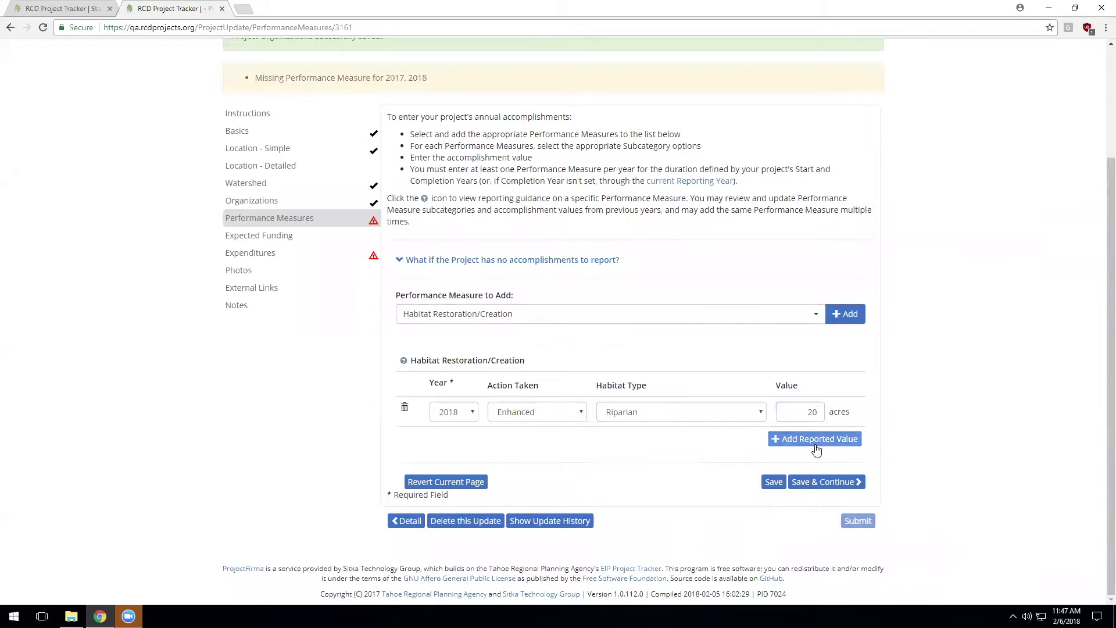
{"action": "left_click", "coordinate": [454, 443]}
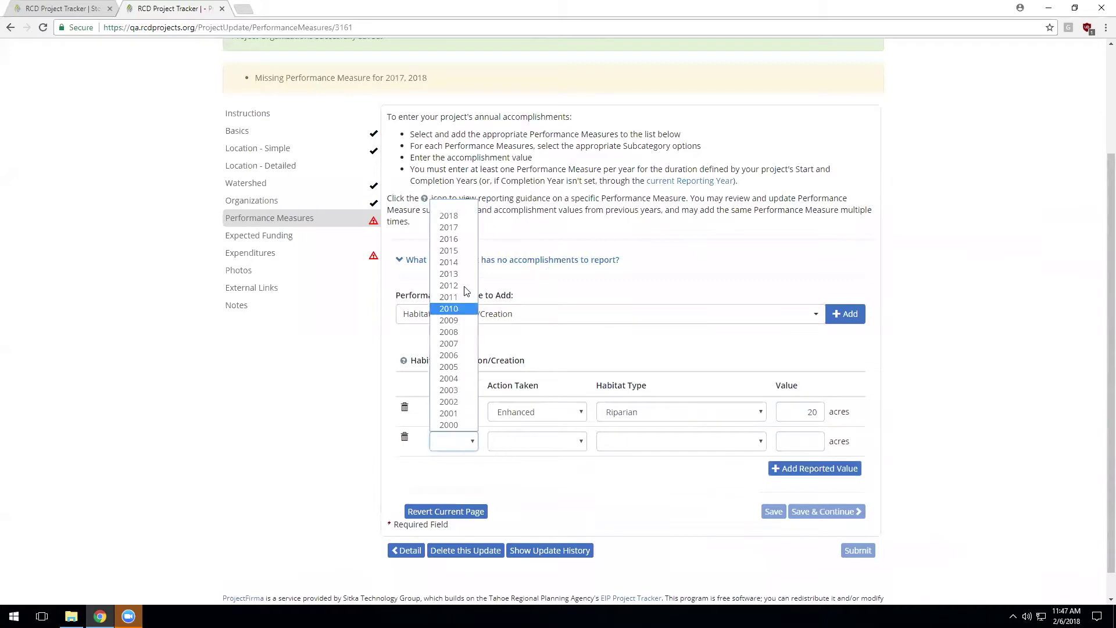
{"action": "left_click", "coordinate": [456, 227]}
{"action": "left_click", "coordinate": [531, 441]}
{"action": "left_click", "coordinate": [523, 464]}
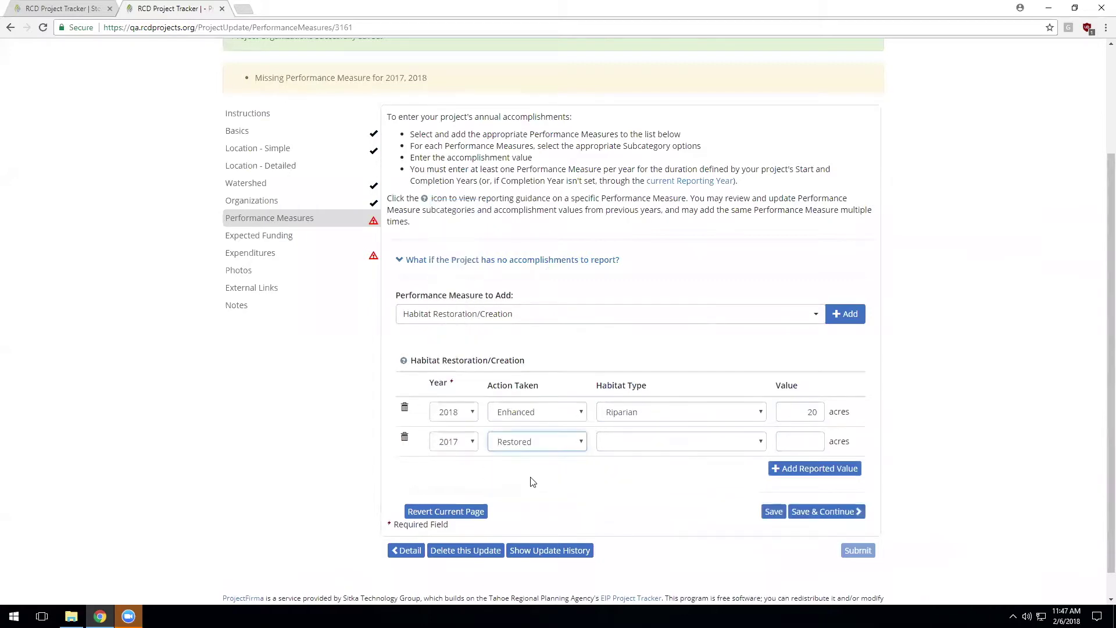
{"action": "left_click", "coordinate": [660, 447]}
{"action": "left_click", "coordinate": [636, 525]}
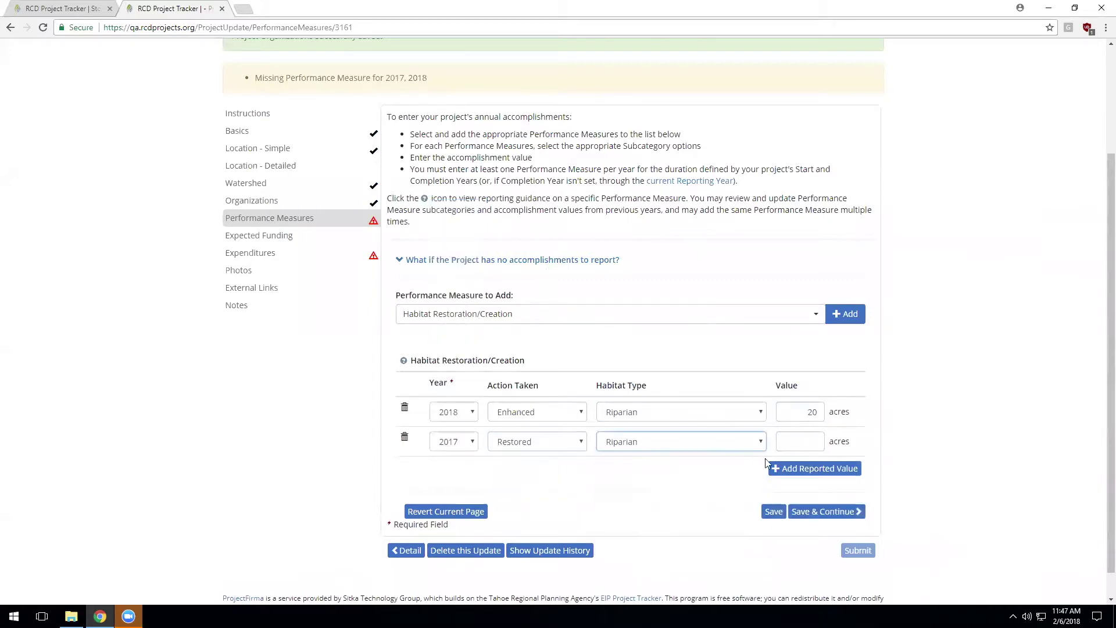
{"action": "left_click", "coordinate": [804, 443]}
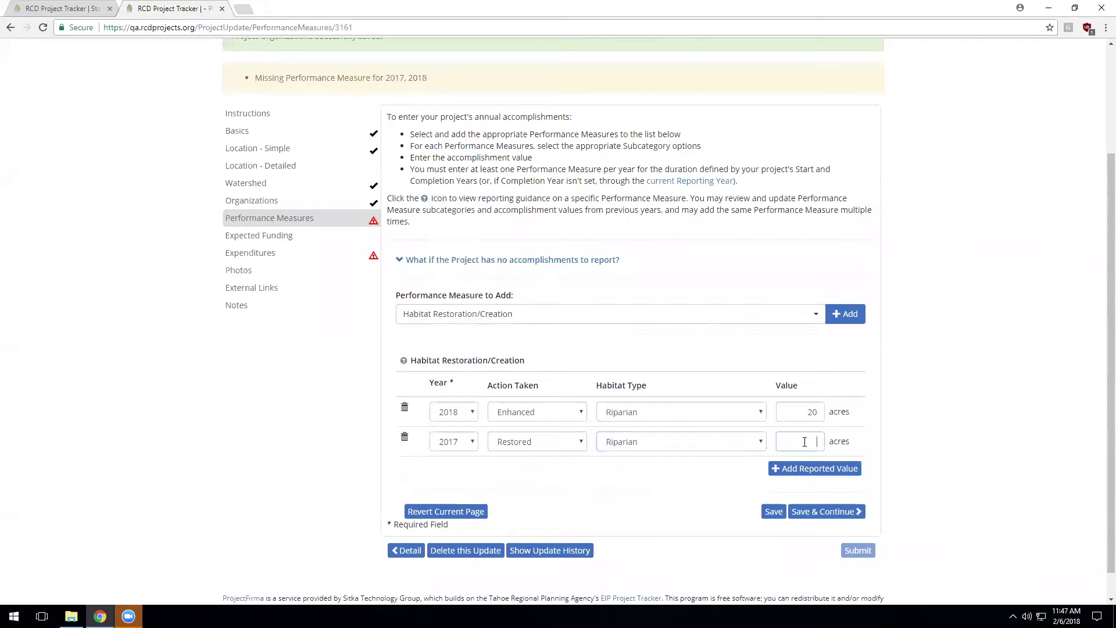
{"action": "left_click", "coordinate": [831, 510]}
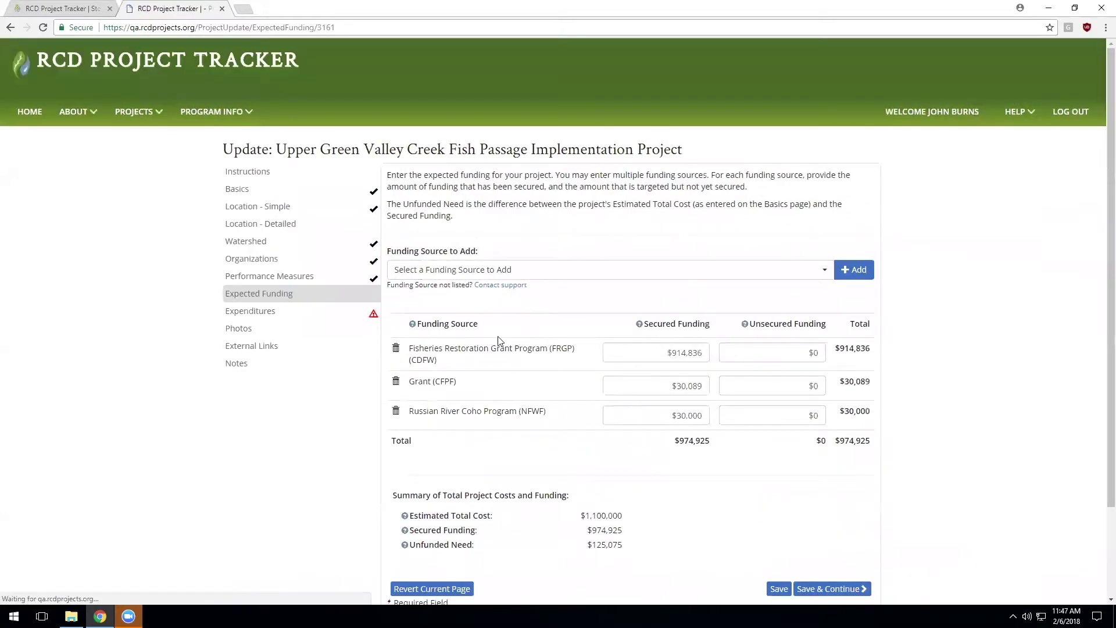
Step: Save Expected Funding unchanged with its three sources totaling $974,925 secured
{"action": "scroll", "coordinate": [448, 400], "scroll_direction": "down", "scroll_amount": 1}
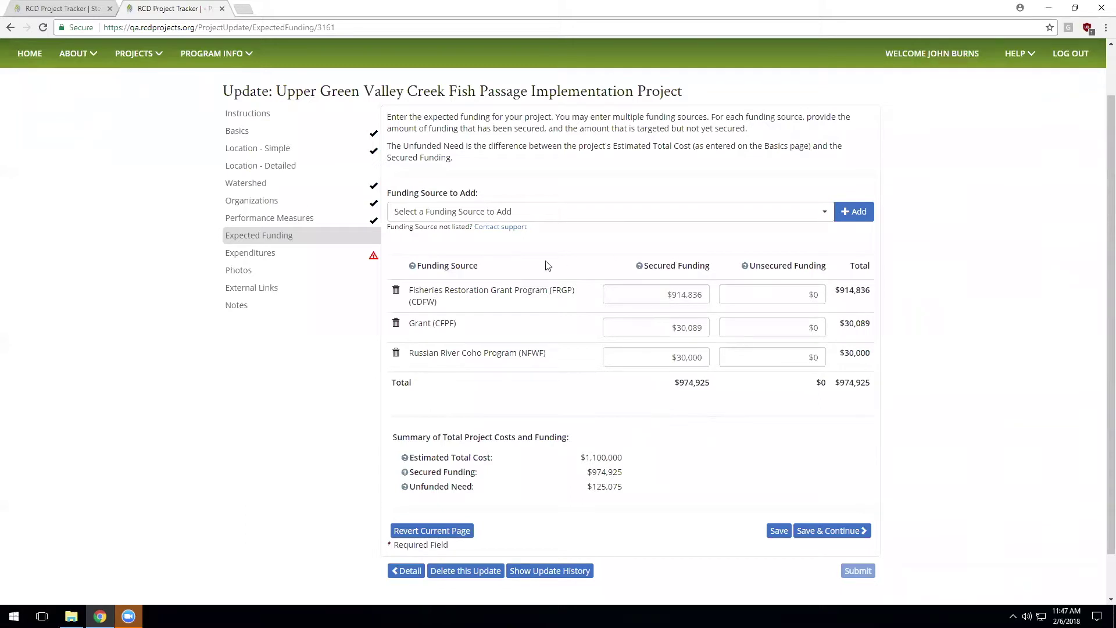
{"action": "left_click", "coordinate": [827, 529]}
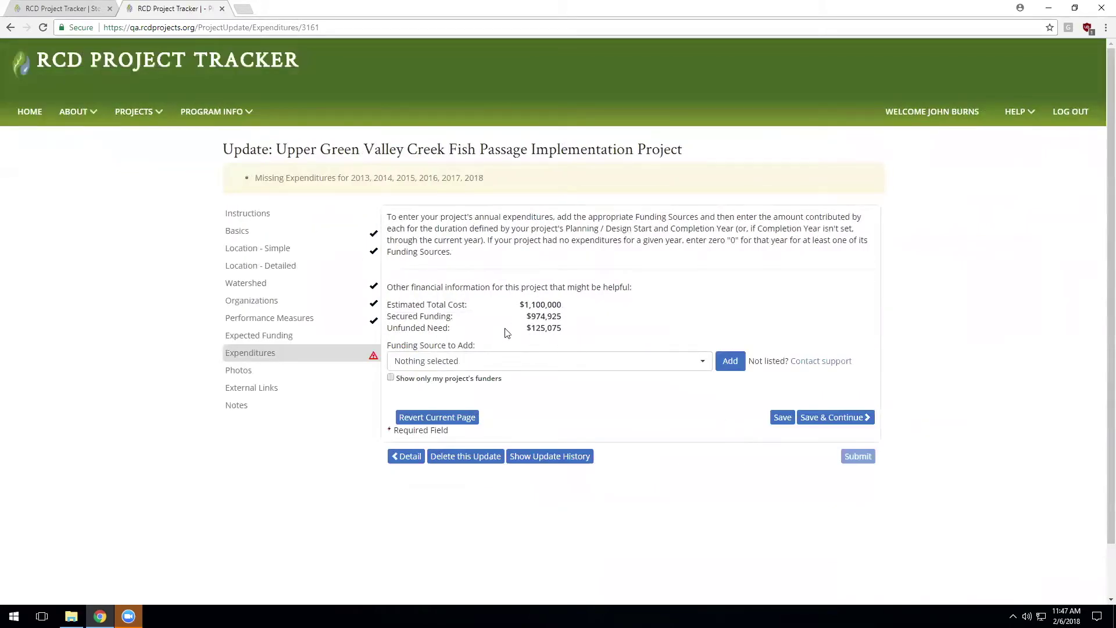
Step: Pick American Rivers from the Funding Source to Add list and add it to the expenditures table
{"action": "left_click", "coordinate": [480, 363]}
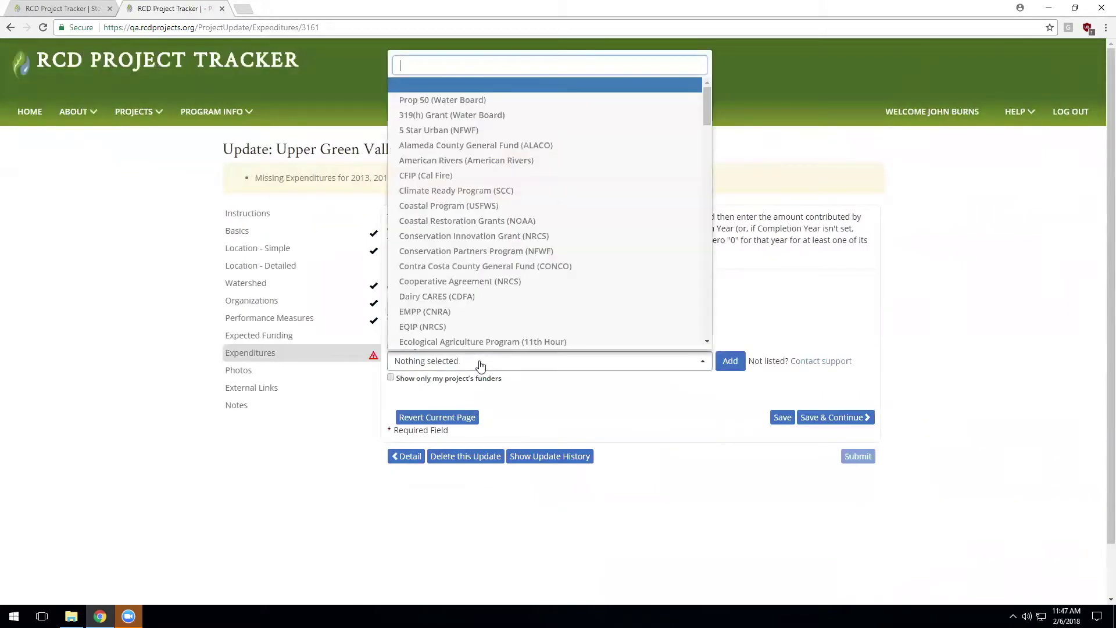
{"action": "left_click", "coordinate": [465, 161]}
{"action": "left_click", "coordinate": [729, 363]}
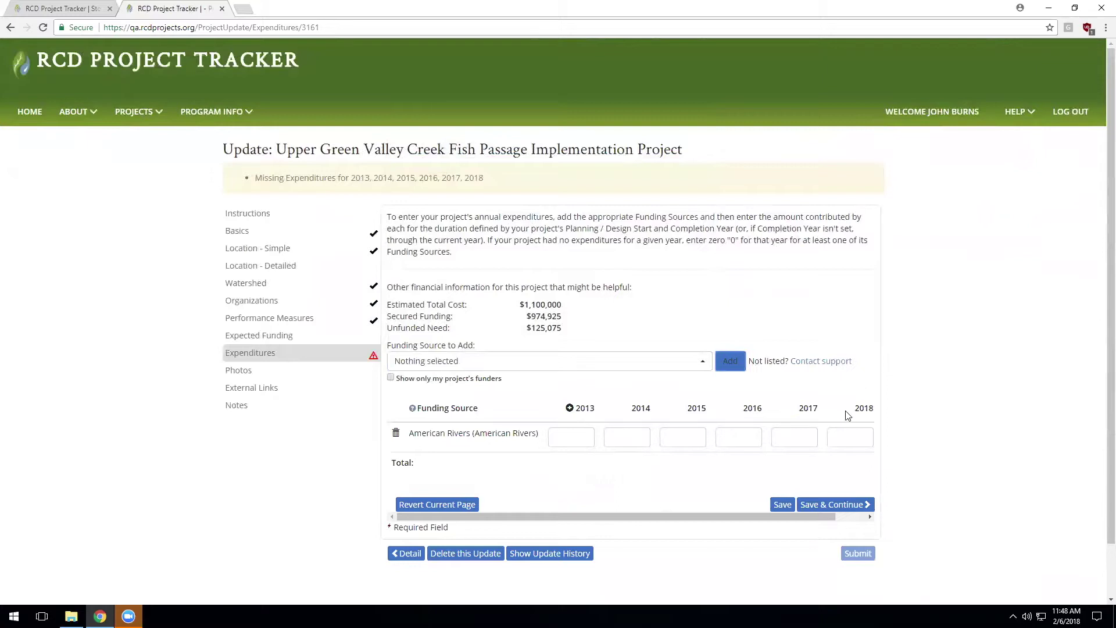
Step: Enter American Rivers amounts for 2013–2018: 2,000, 5,000, 0, 600,000, 100,000 and 5,000
{"action": "mouse_move", "coordinate": [765, 516]}
{"action": "left_mouse_down"}
{"action": "mouse_move", "coordinate": [799, 508]}
{"action": "mouse_move", "coordinate": [763, 509]}
{"action": "left_mouse_up"}
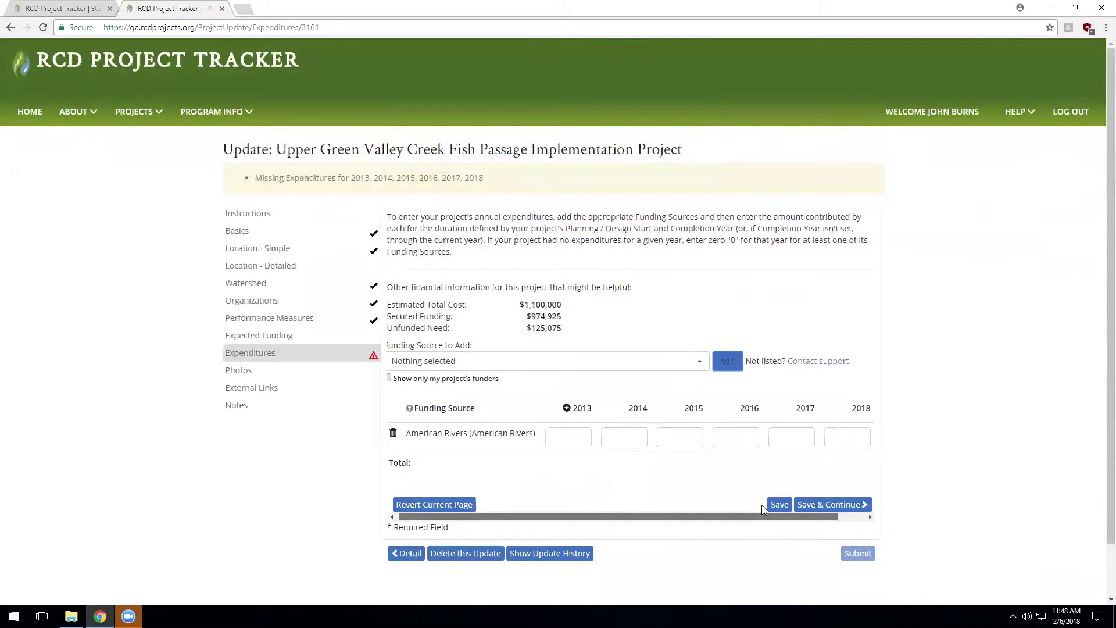
{"action": "left_click", "coordinate": [563, 440]}
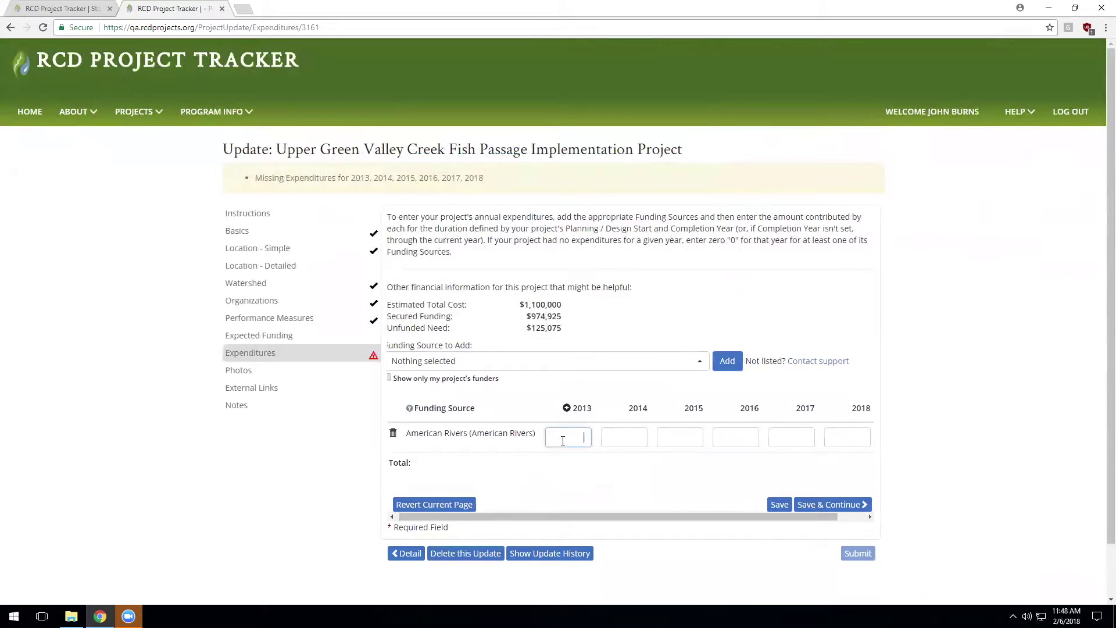
{"action": "type", "text": "2000"}
{"action": "key", "text": "Tab"}
{"action": "type", "text": "5000"}
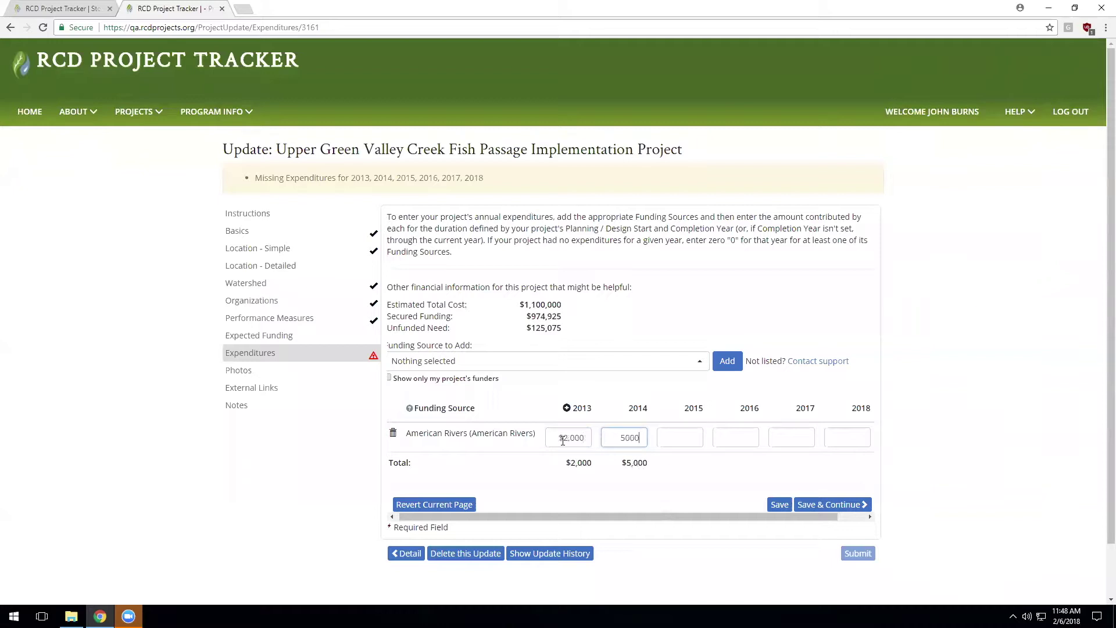
{"action": "key", "text": "Tab"}
{"action": "left_click", "coordinate": [730, 436]}
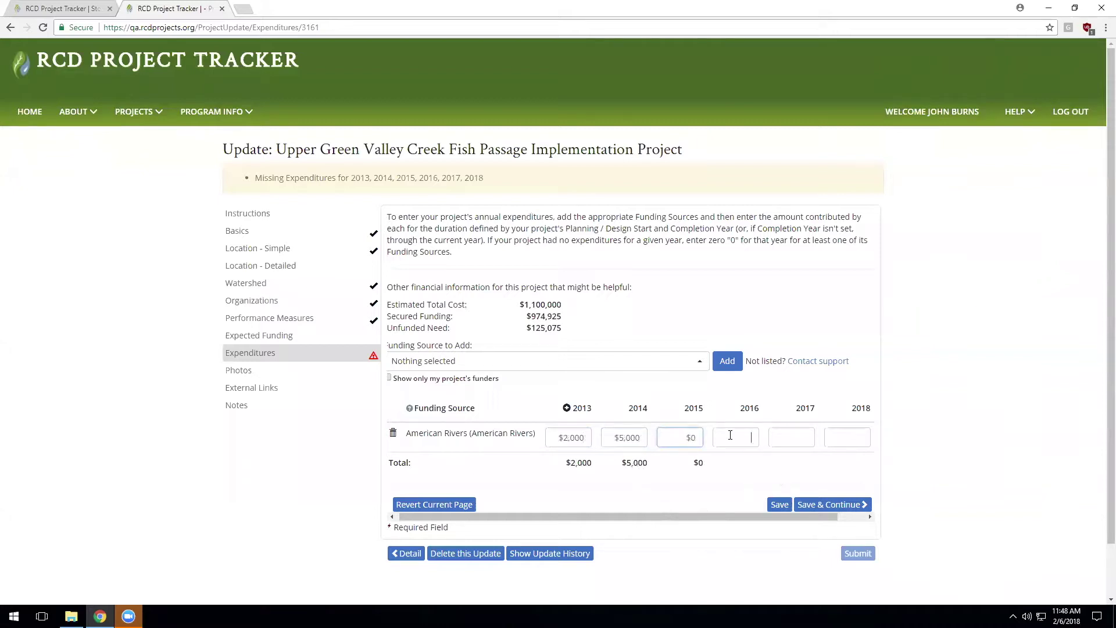
{"action": "type", "text": "600000"}
{"action": "left_click", "coordinate": [790, 440]}
{"action": "type", "text": "100000"}
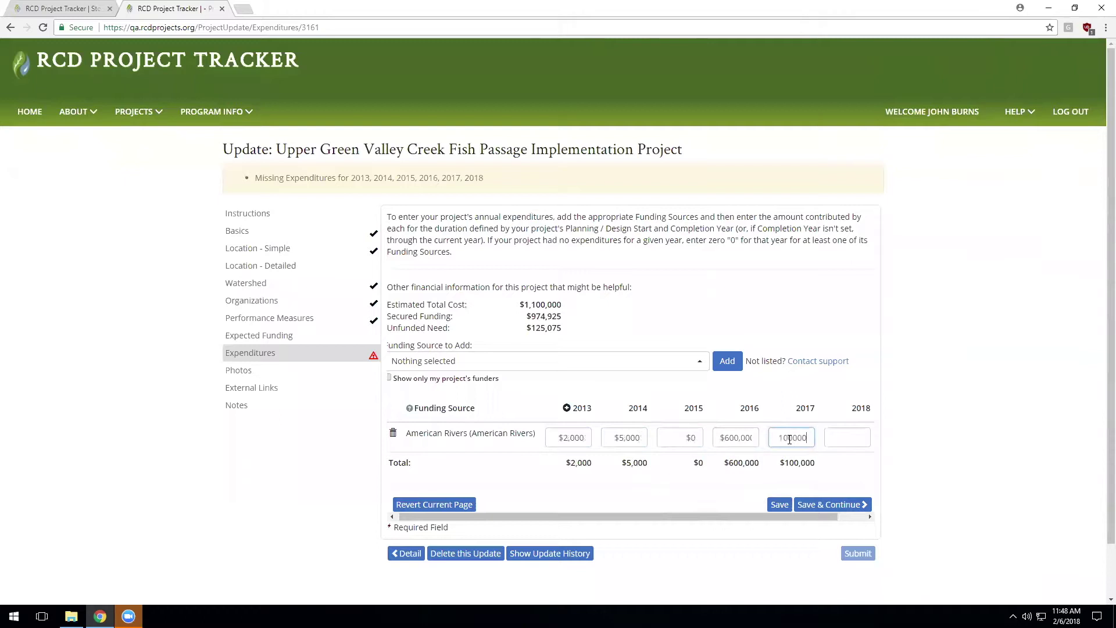
{"action": "left_click", "coordinate": [838, 444]}
{"action": "type", "text": "5000"}
Step: Correct the American Rivers 2017 amount from 100,000 to 200,000
{"action": "left_click_drag", "start_coordinate": [784, 514], "coordinate": [825, 514]}
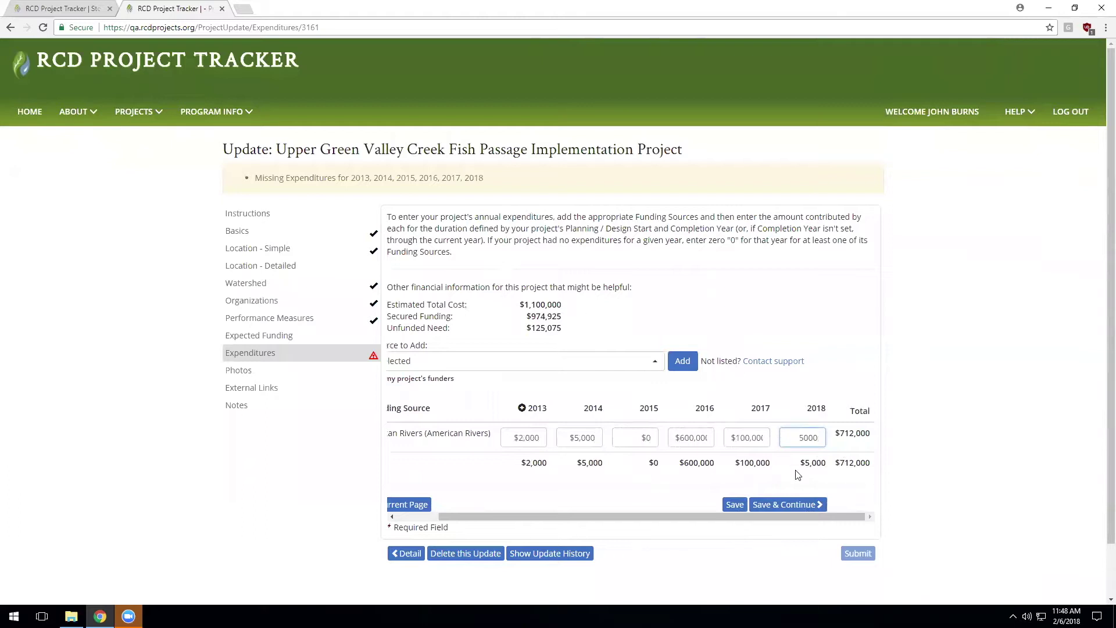
{"action": "left_click", "coordinate": [739, 440]}
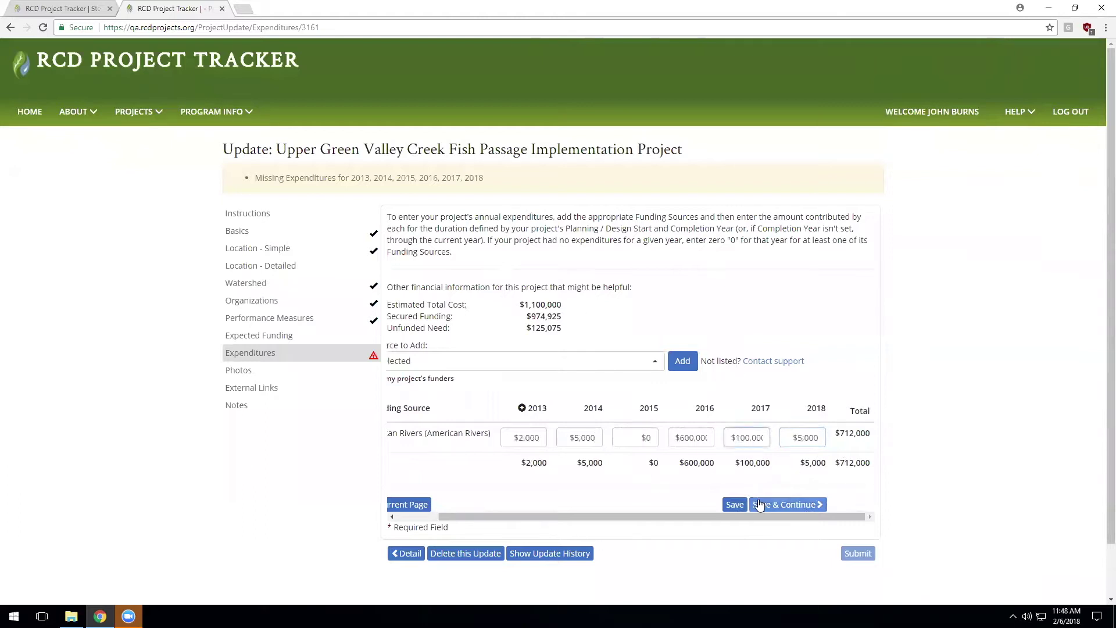
{"action": "key", "text": "Delete"}
{"action": "type", "text": "2"}
Step: Save the expenditures, keep the current key photo, and begin a new photo entry
{"action": "left_click", "coordinate": [808, 506]}
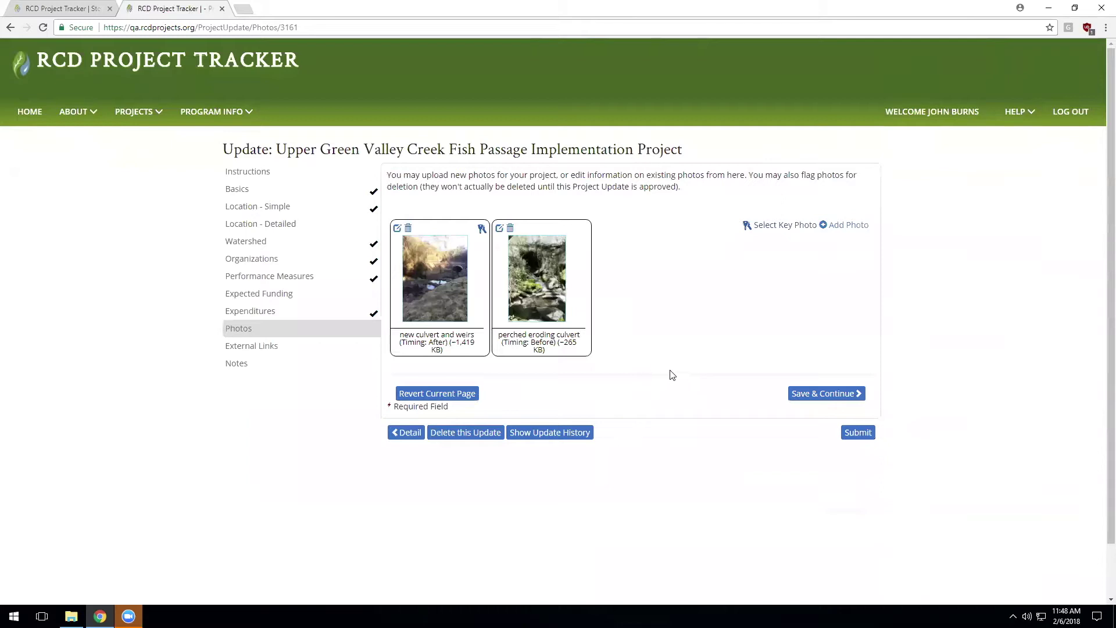
{"action": "left_click", "coordinate": [770, 232]}
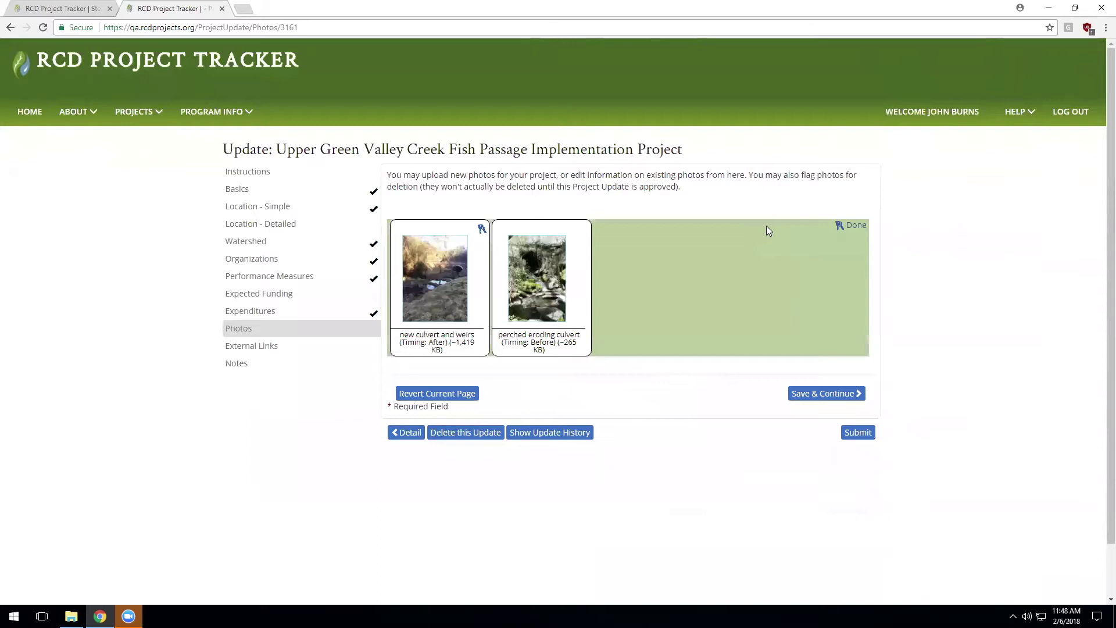
{"action": "left_click", "coordinate": [853, 230]}
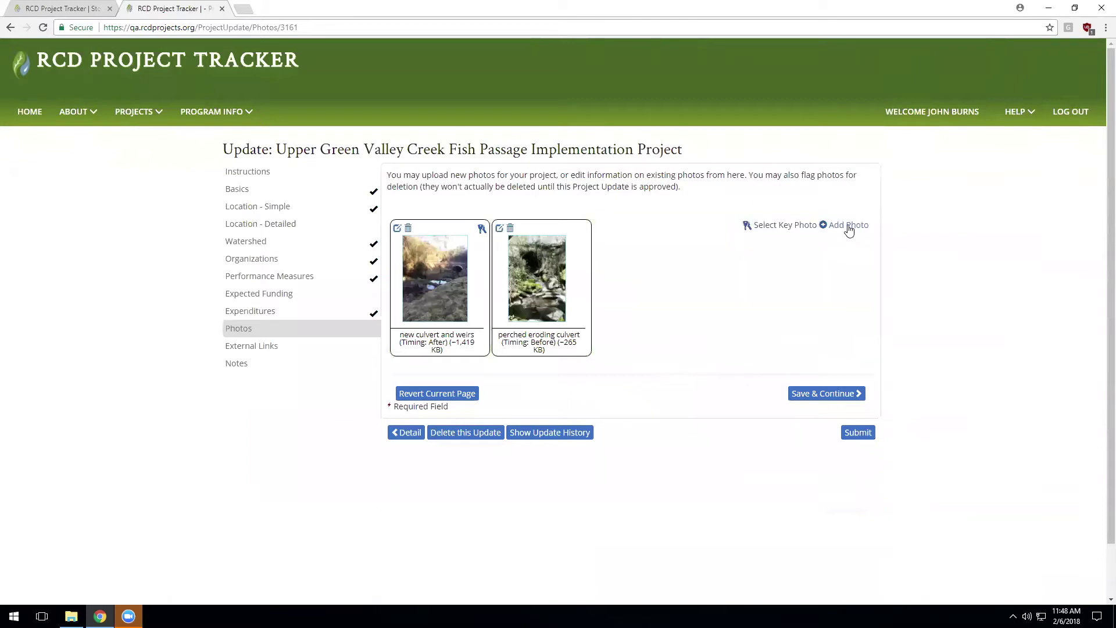
{"action": "left_click", "coordinate": [849, 226]}
Step: Upload FishBarriers_WolfeCreekCulvert_big.jpg as 'Culvert before removal', credited to Project team, timing Before
{"action": "left_click", "coordinate": [722, 273]}
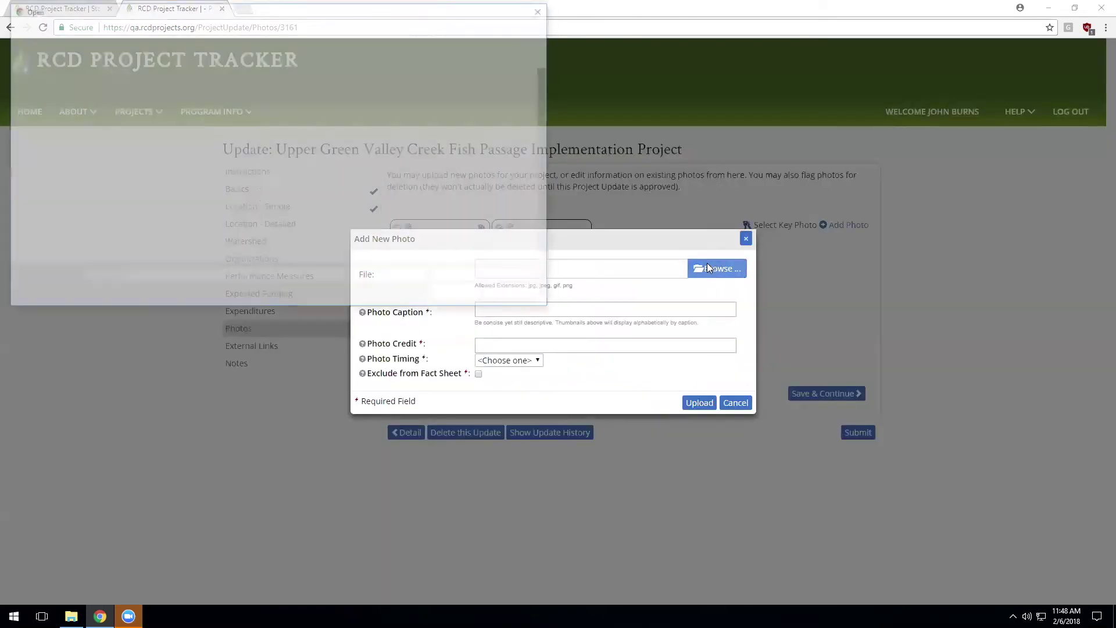
{"action": "left_click", "coordinate": [148, 81]}
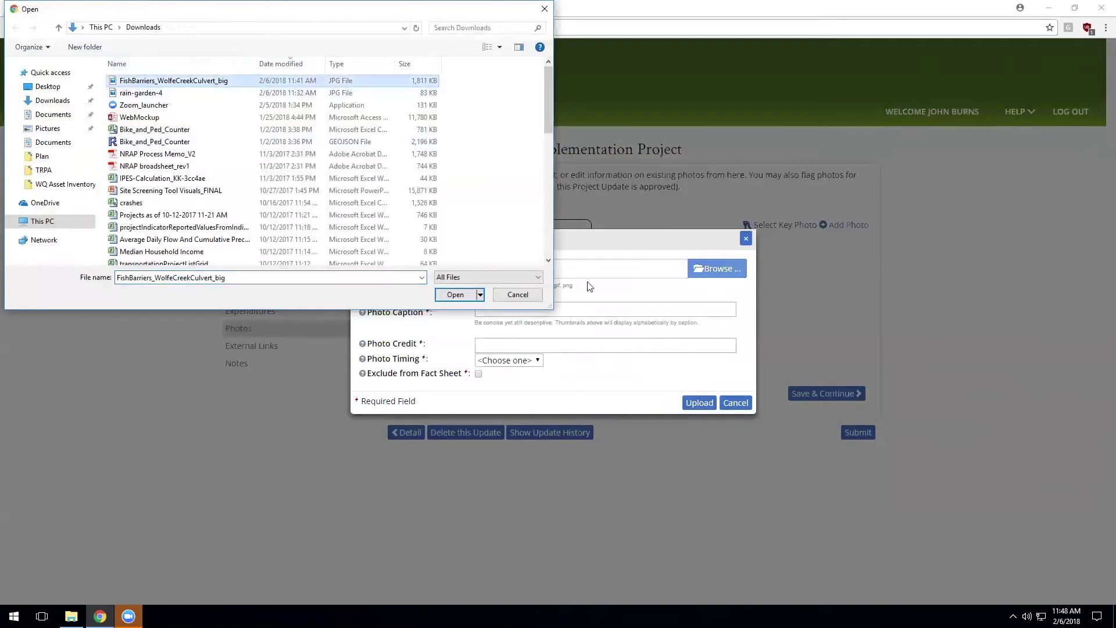
{"action": "left_click", "coordinate": [455, 295]}
{"action": "left_click", "coordinate": [497, 307]}
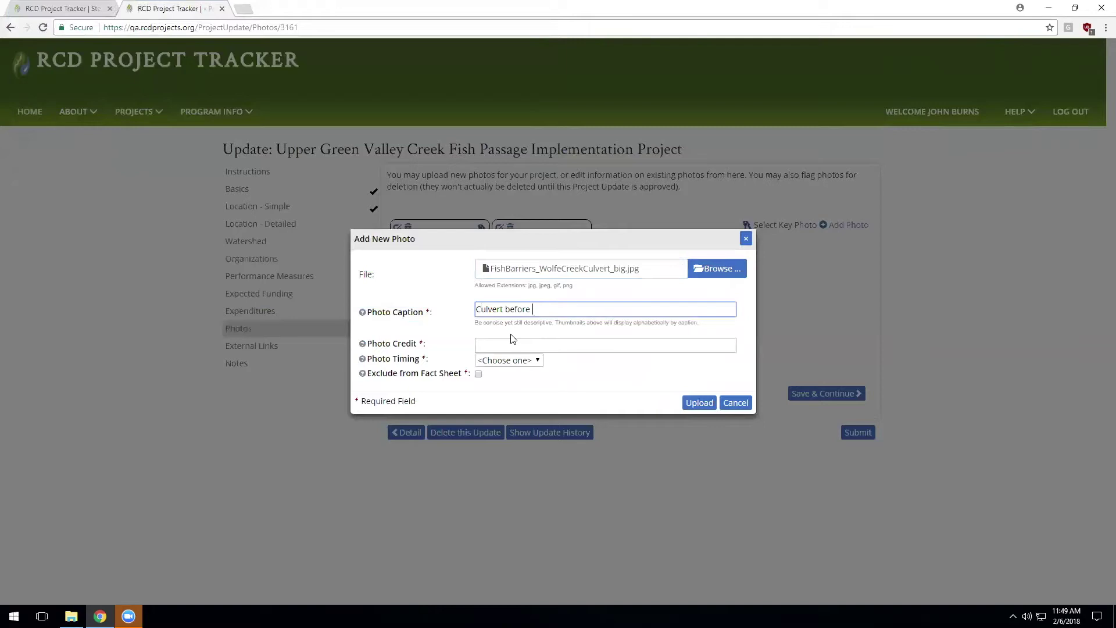
{"action": "type", "text": "removal"}
{"action": "key", "text": "Tab"}
{"action": "type", "text": "Project team"}
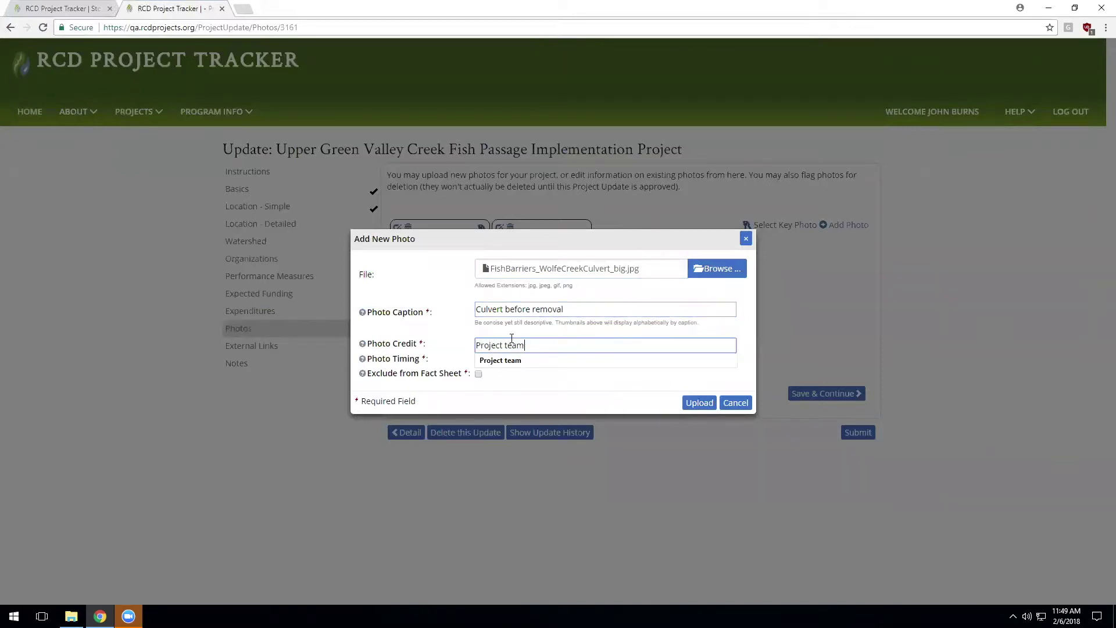
{"action": "left_click", "coordinate": [538, 361]}
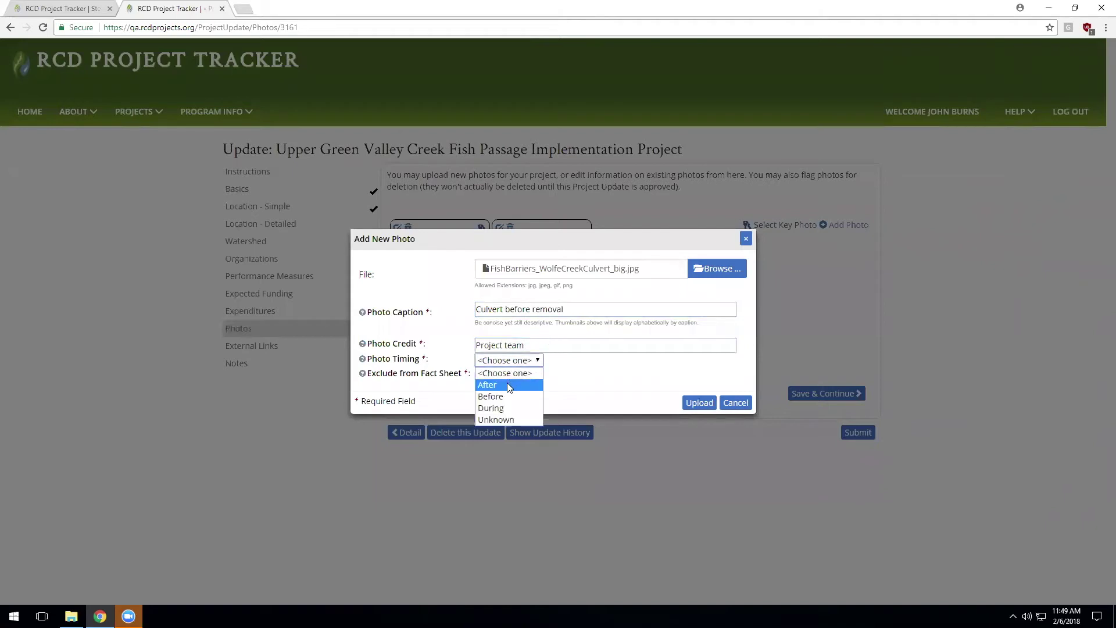
{"action": "left_click", "coordinate": [501, 396]}
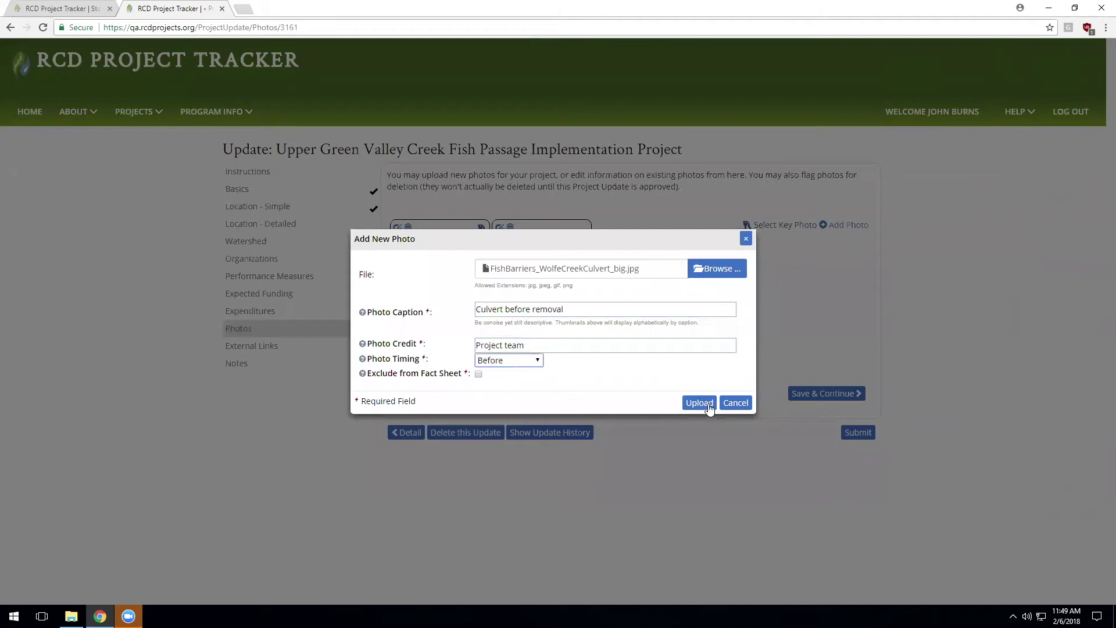
{"action": "left_click", "coordinate": [699, 403]}
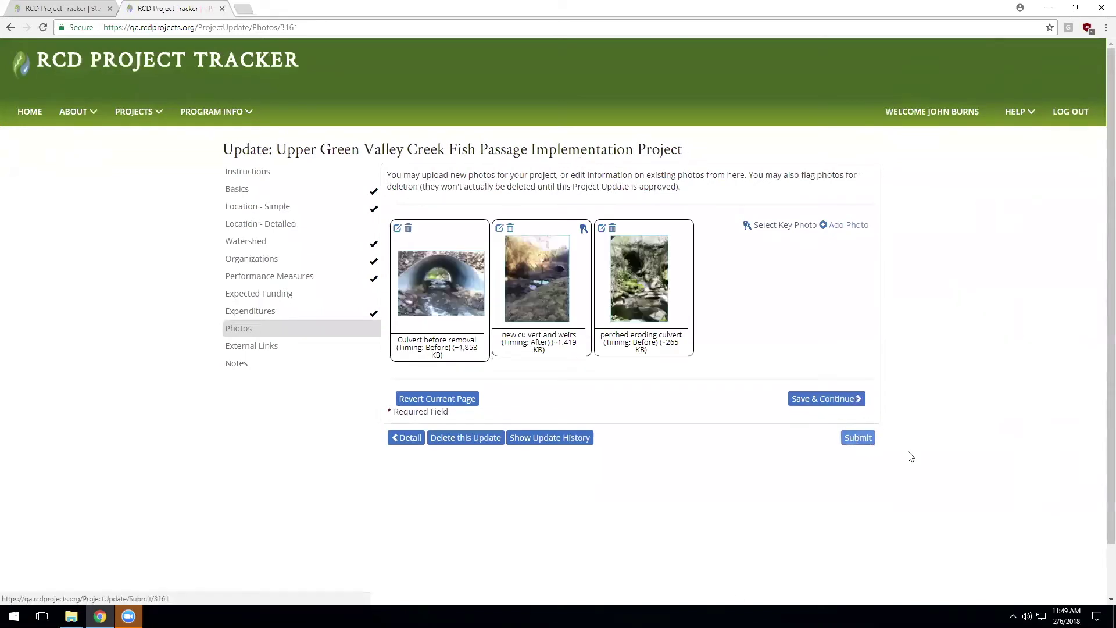
Step: Go to the update's External Links step
{"action": "left_click", "coordinate": [286, 352]}
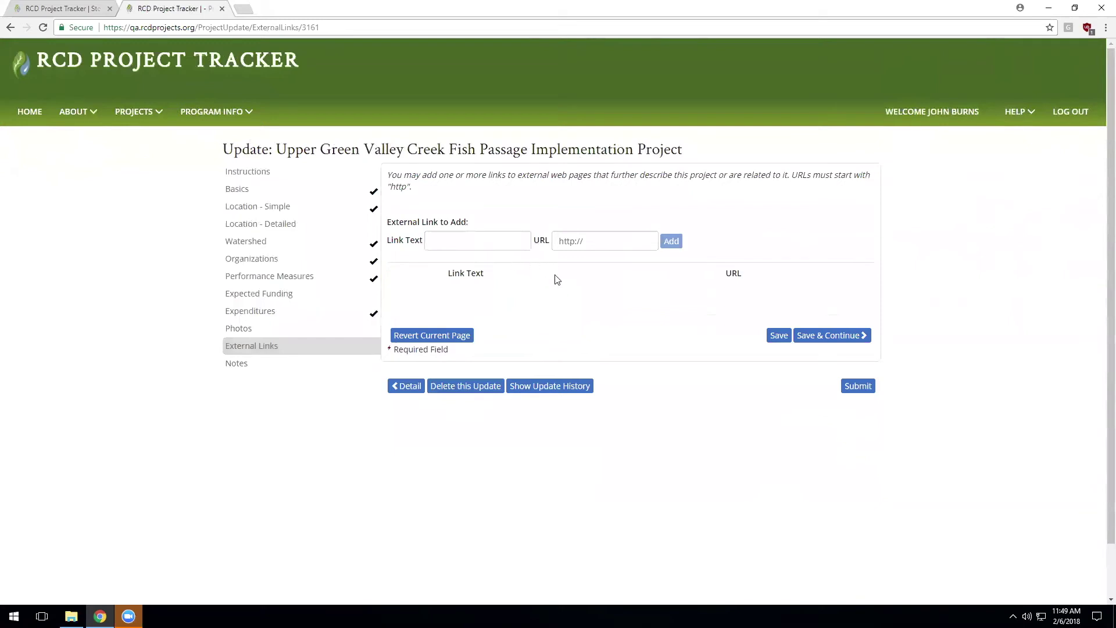
Step: Go to the update's Notes step
{"action": "left_click", "coordinate": [244, 365]}
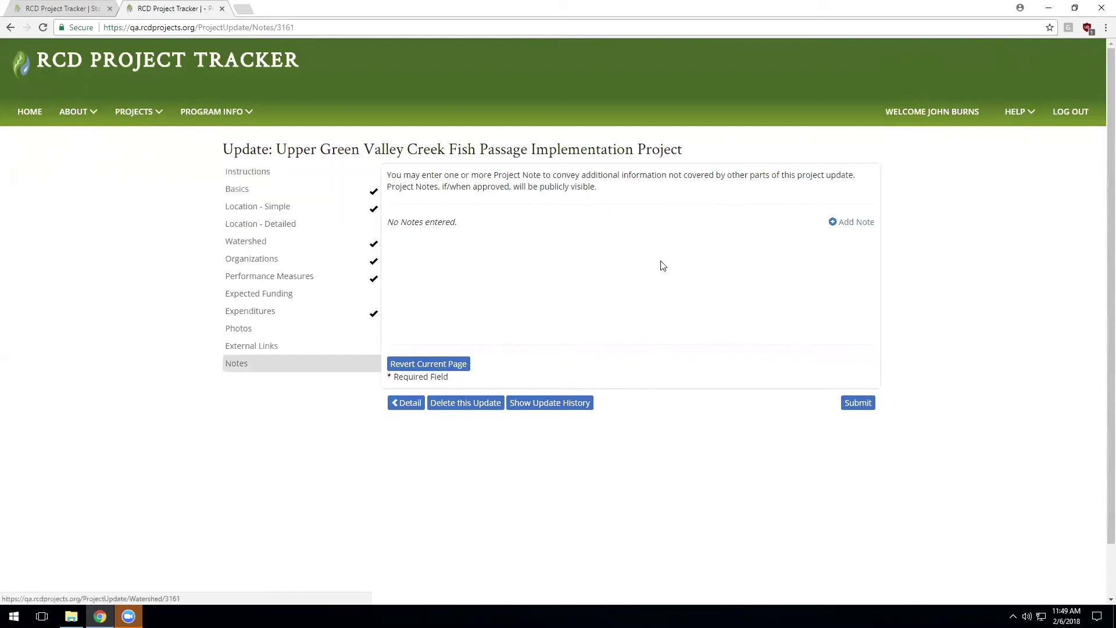
Step: Submit the Upper Green Valley Creek project update and confirm the submission
{"action": "left_click", "coordinate": [860, 403]}
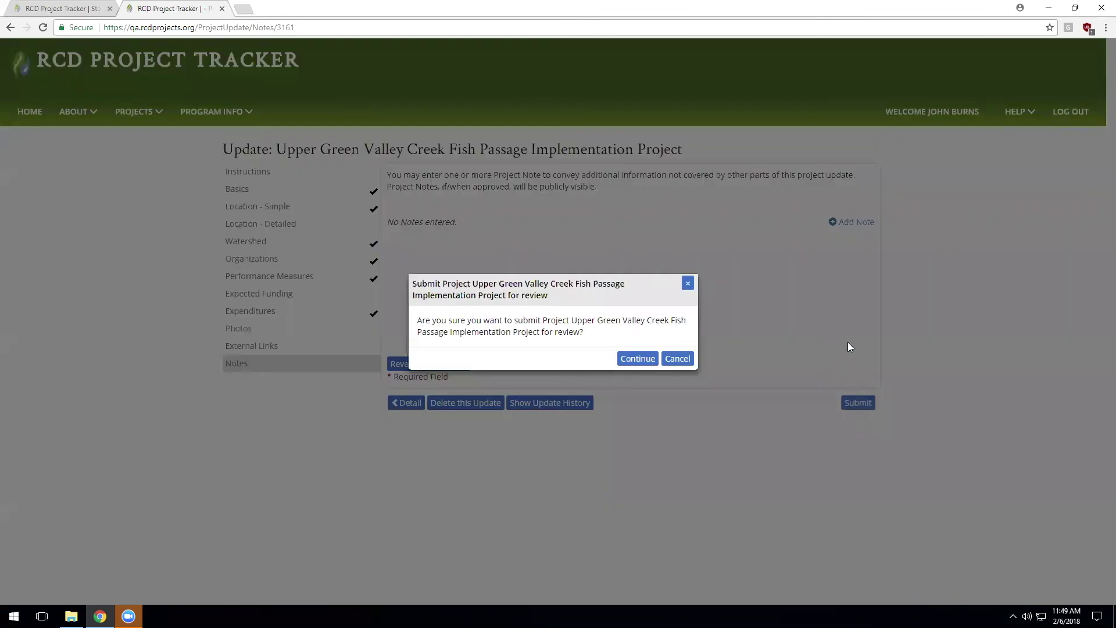
{"action": "left_click", "coordinate": [635, 359]}
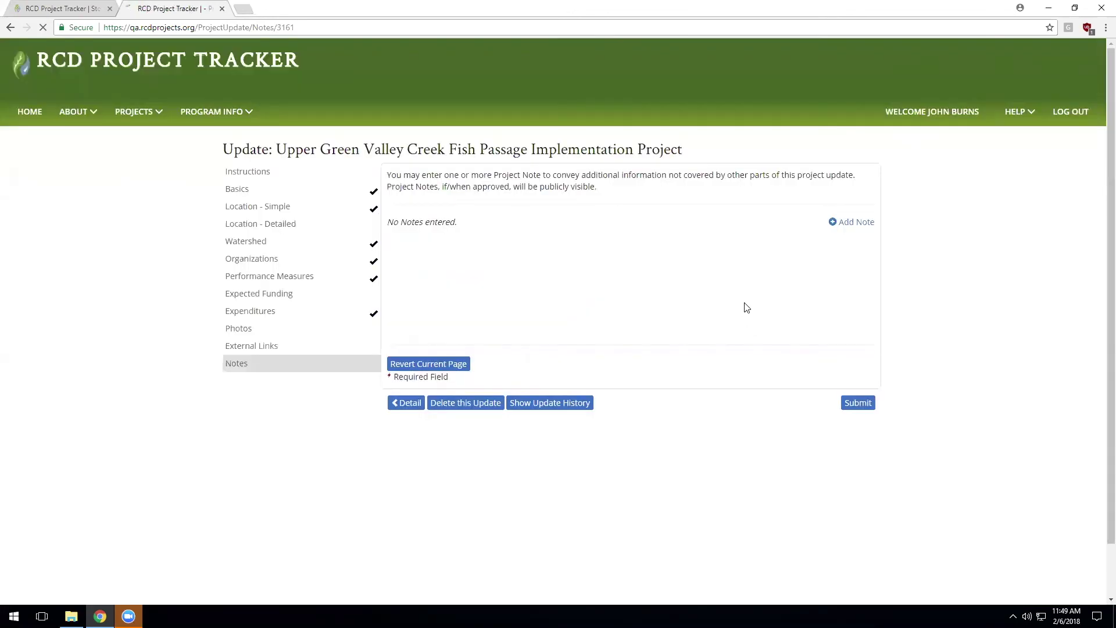